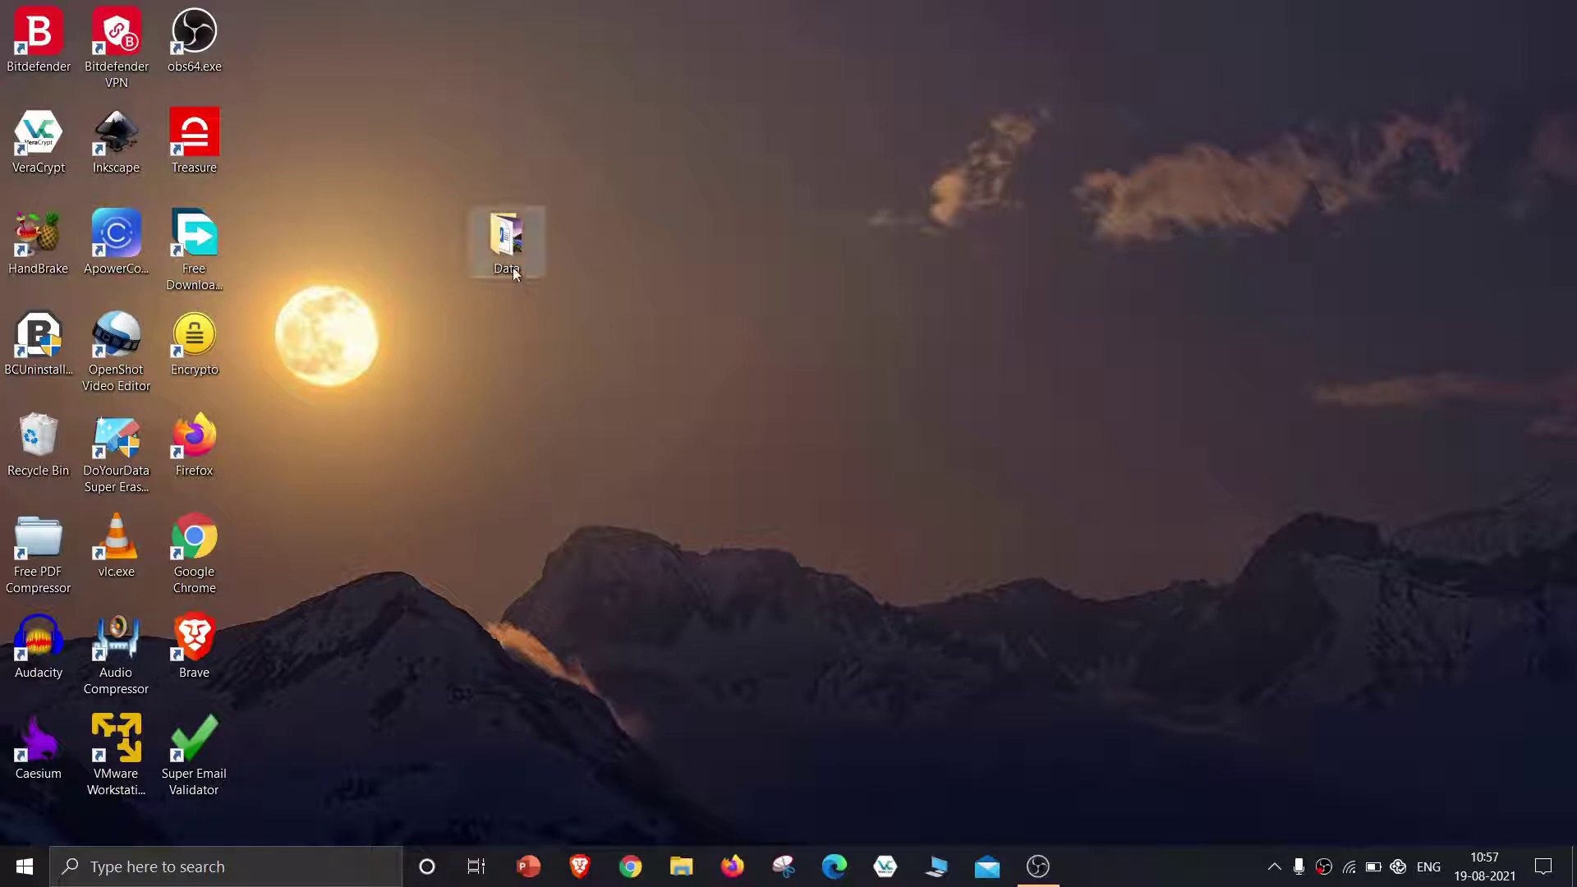
Inspect the desktop Data folder's contents, then close its window
click(512, 266)
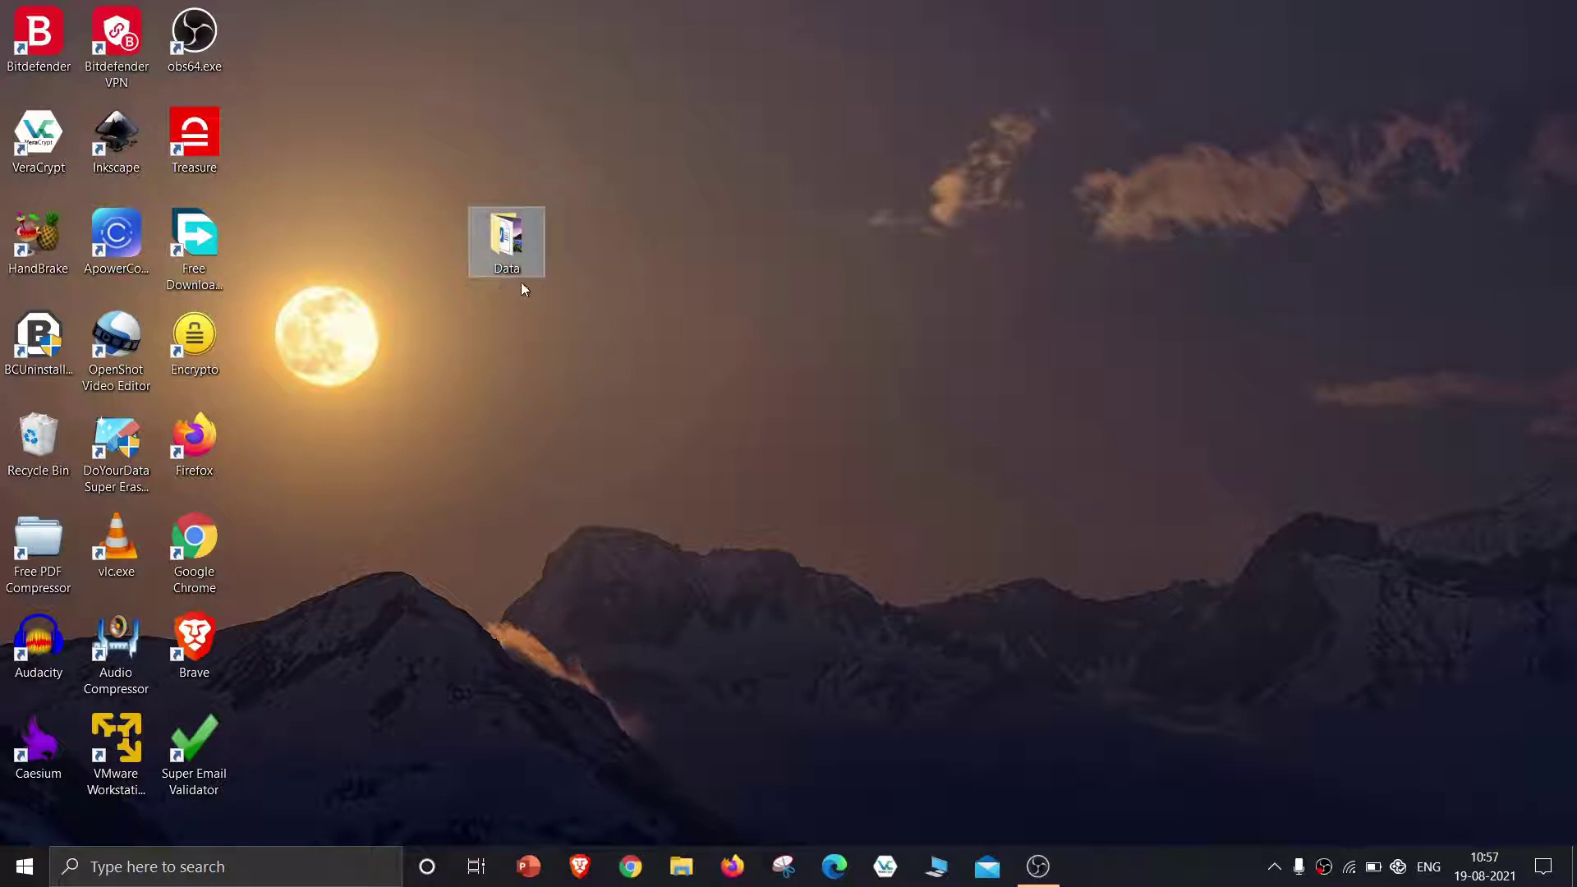
right_click(502, 253)
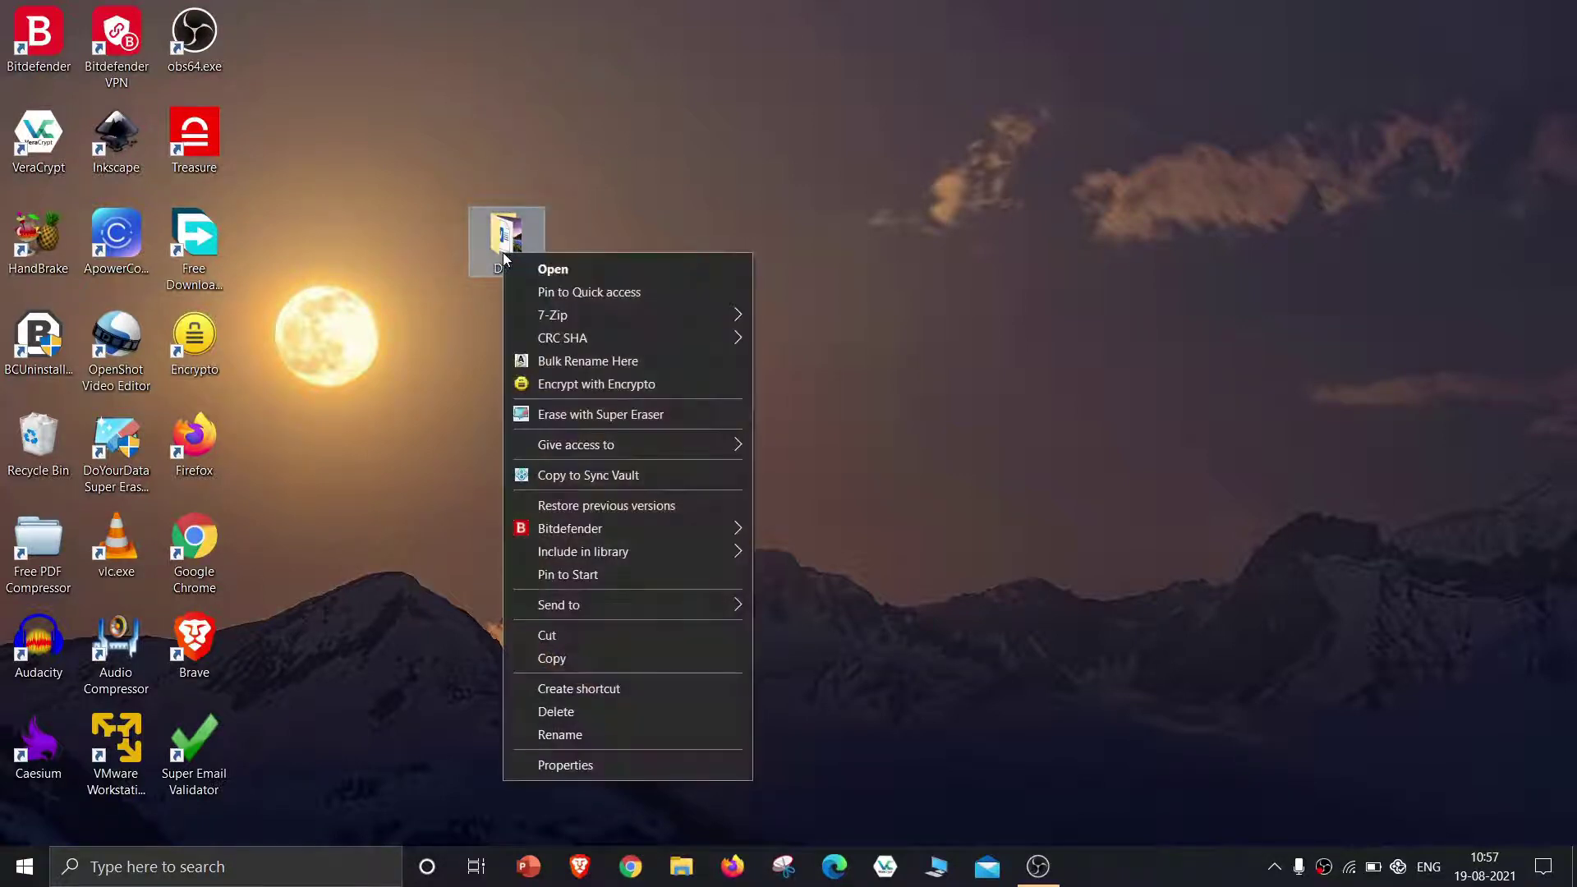
click(567, 271)
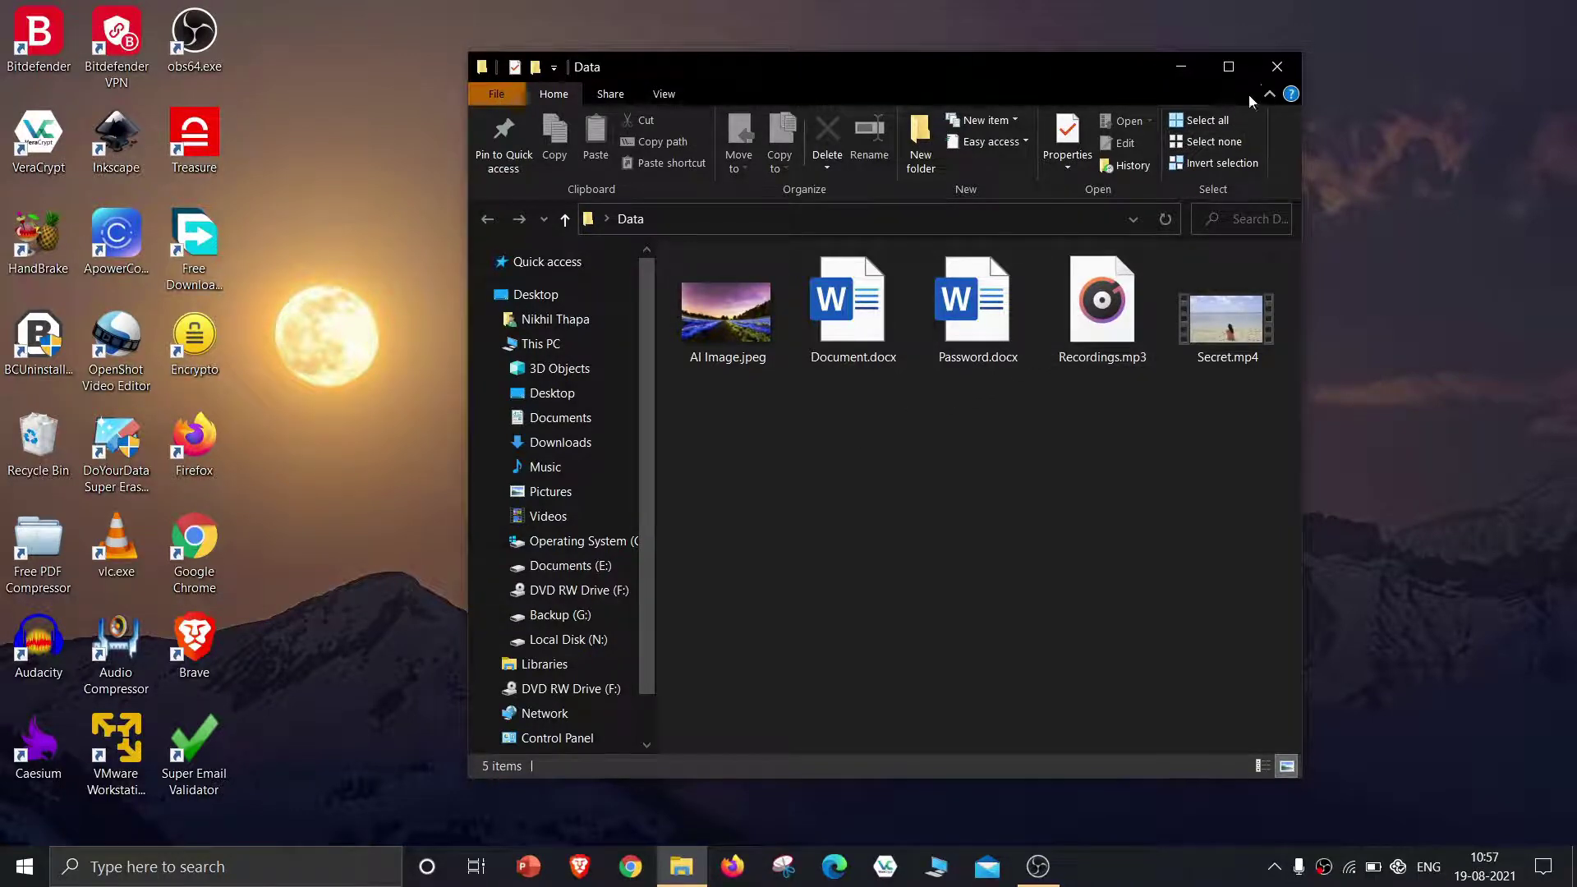
click(1276, 67)
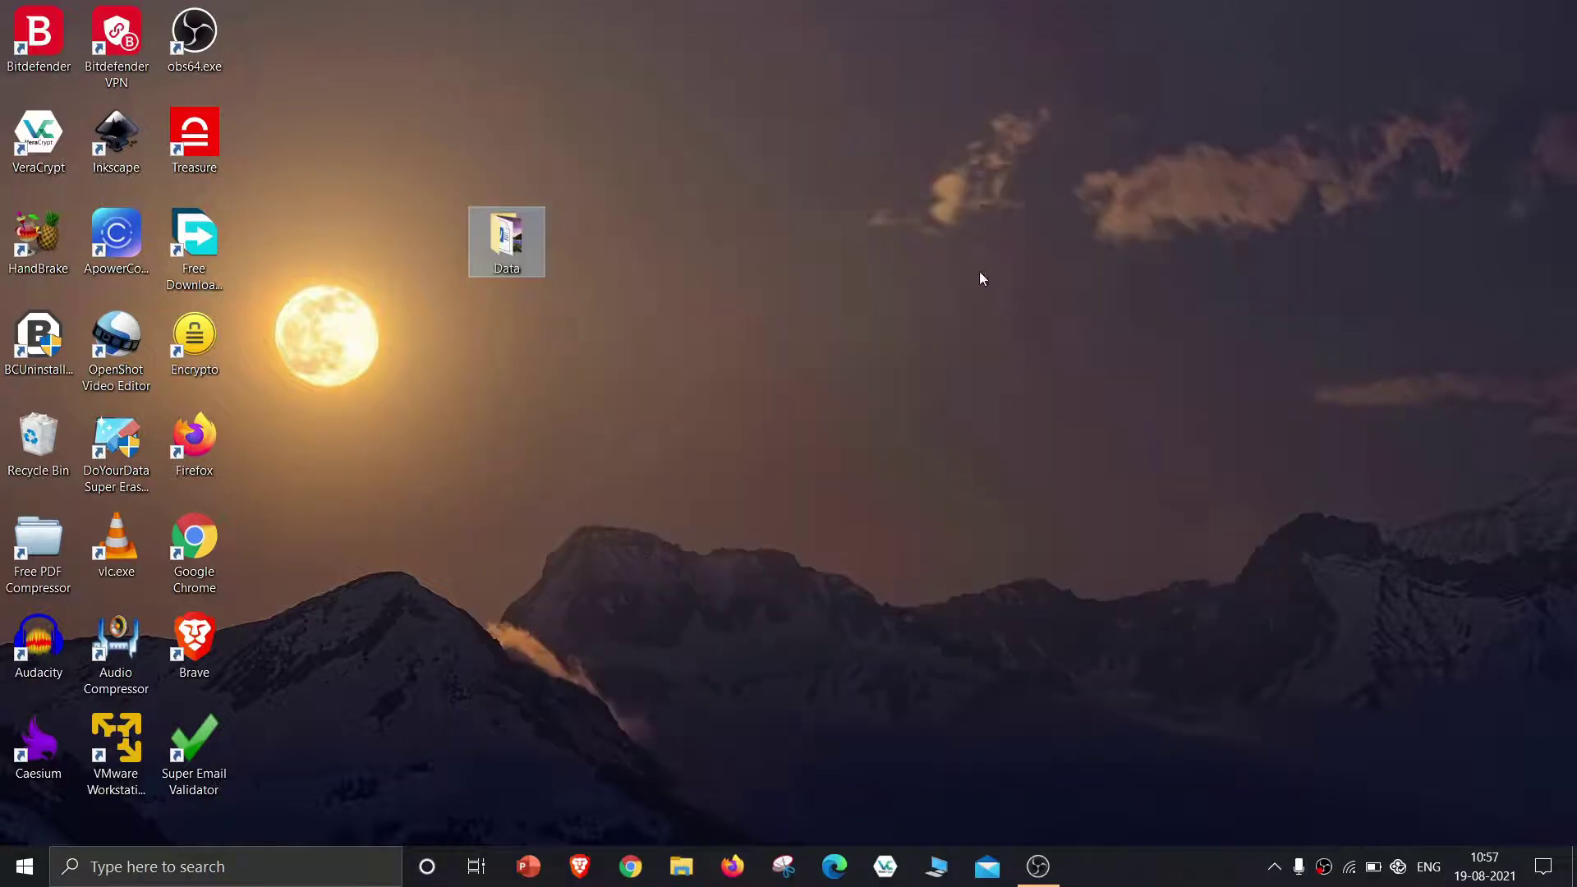
In Chrome, search Google for 'Filehippo' and open the FileHippo.com result
click(632, 866)
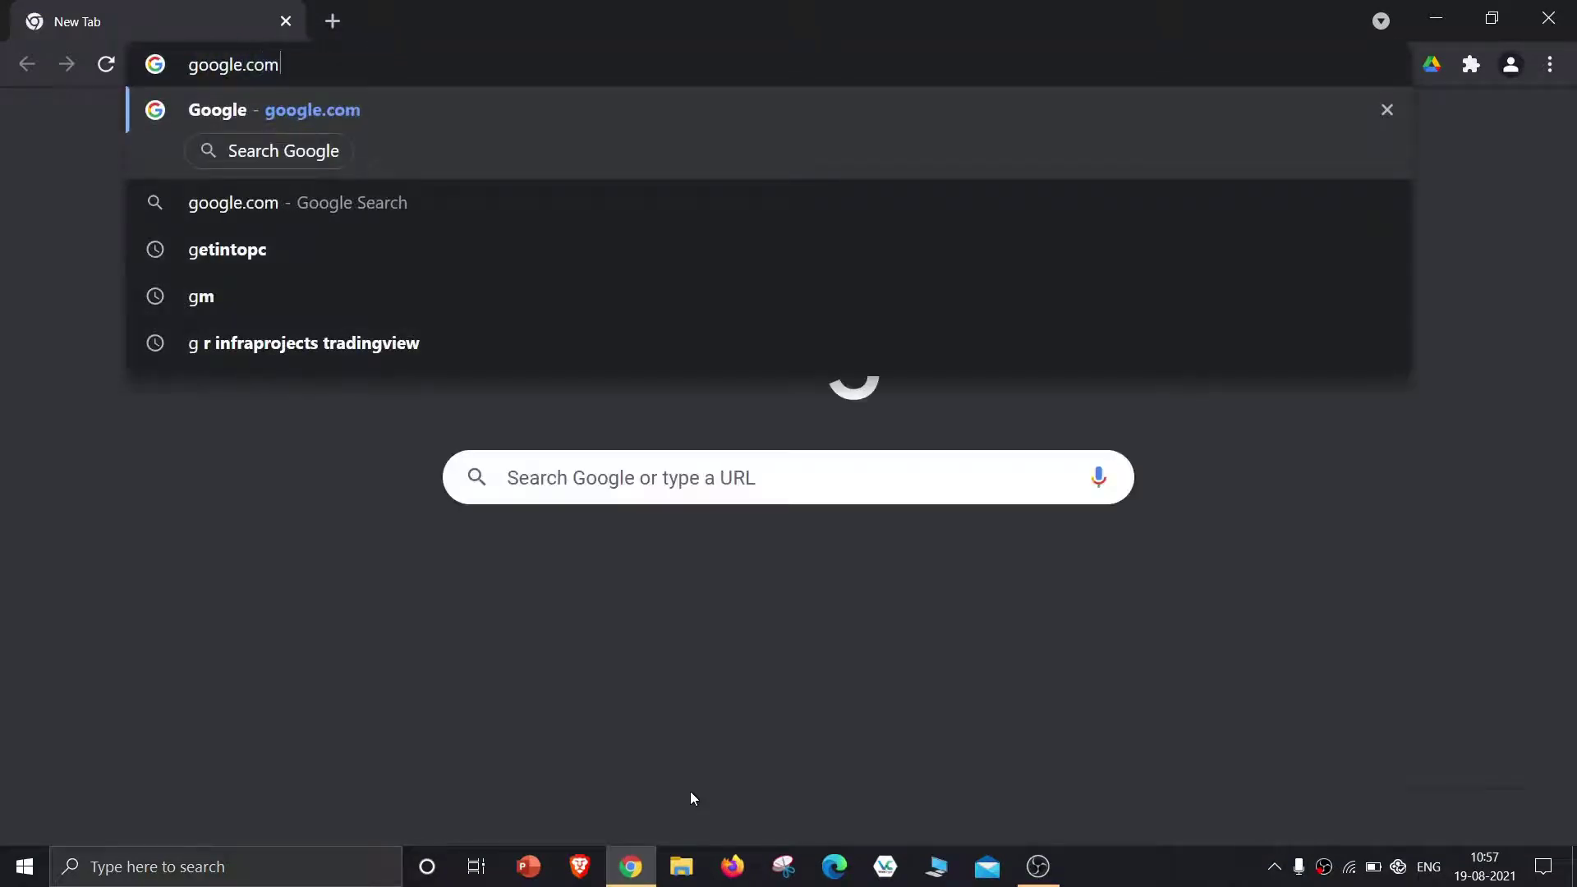
text(m)
key(Return)
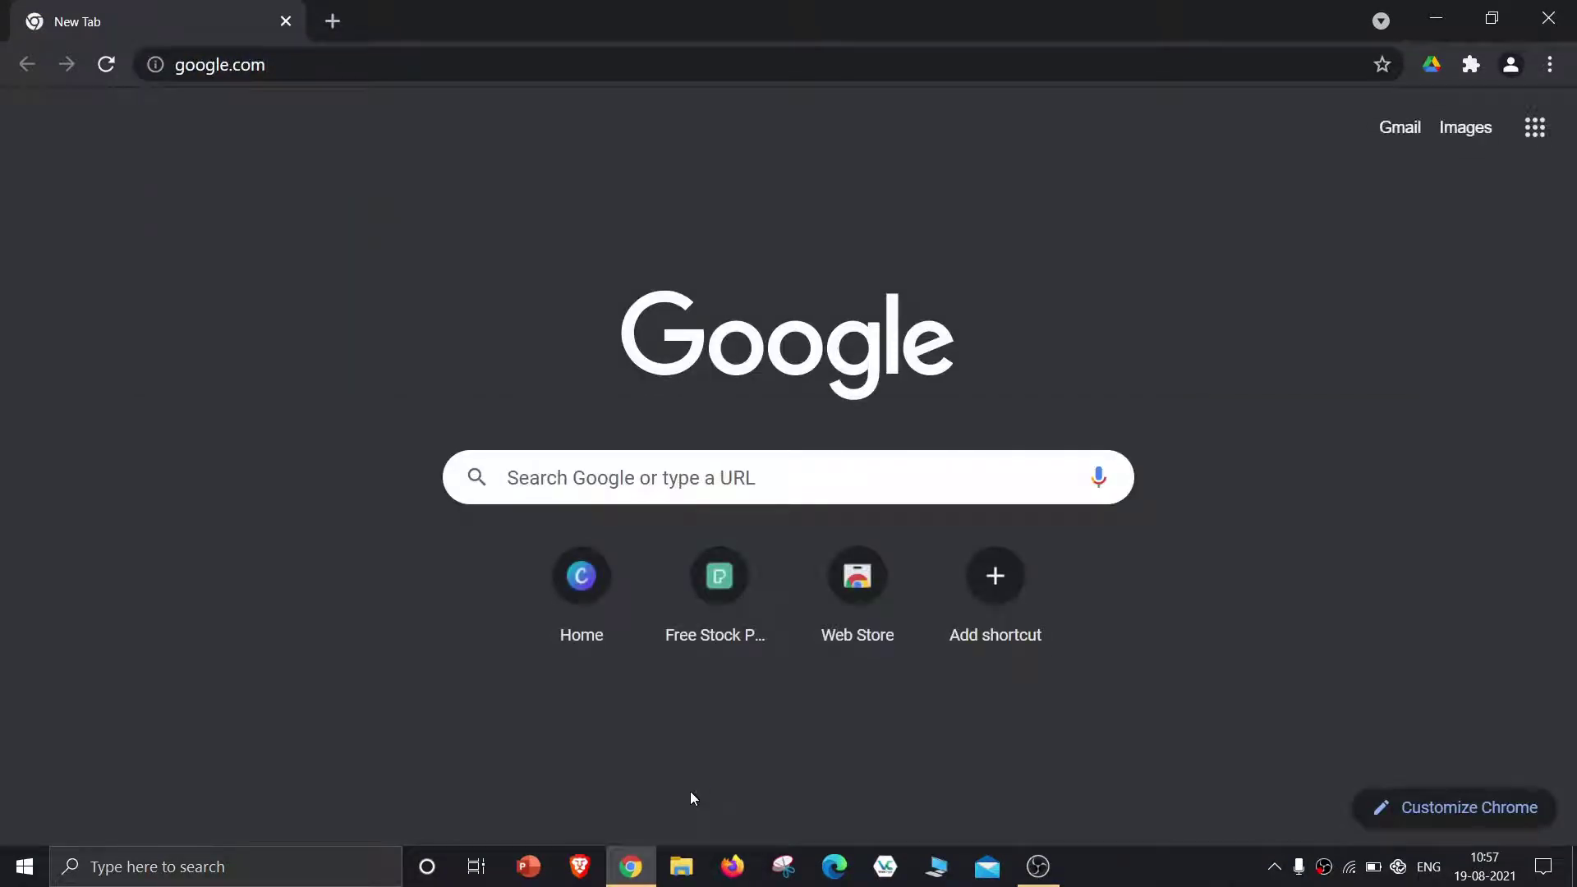
text(Fil)
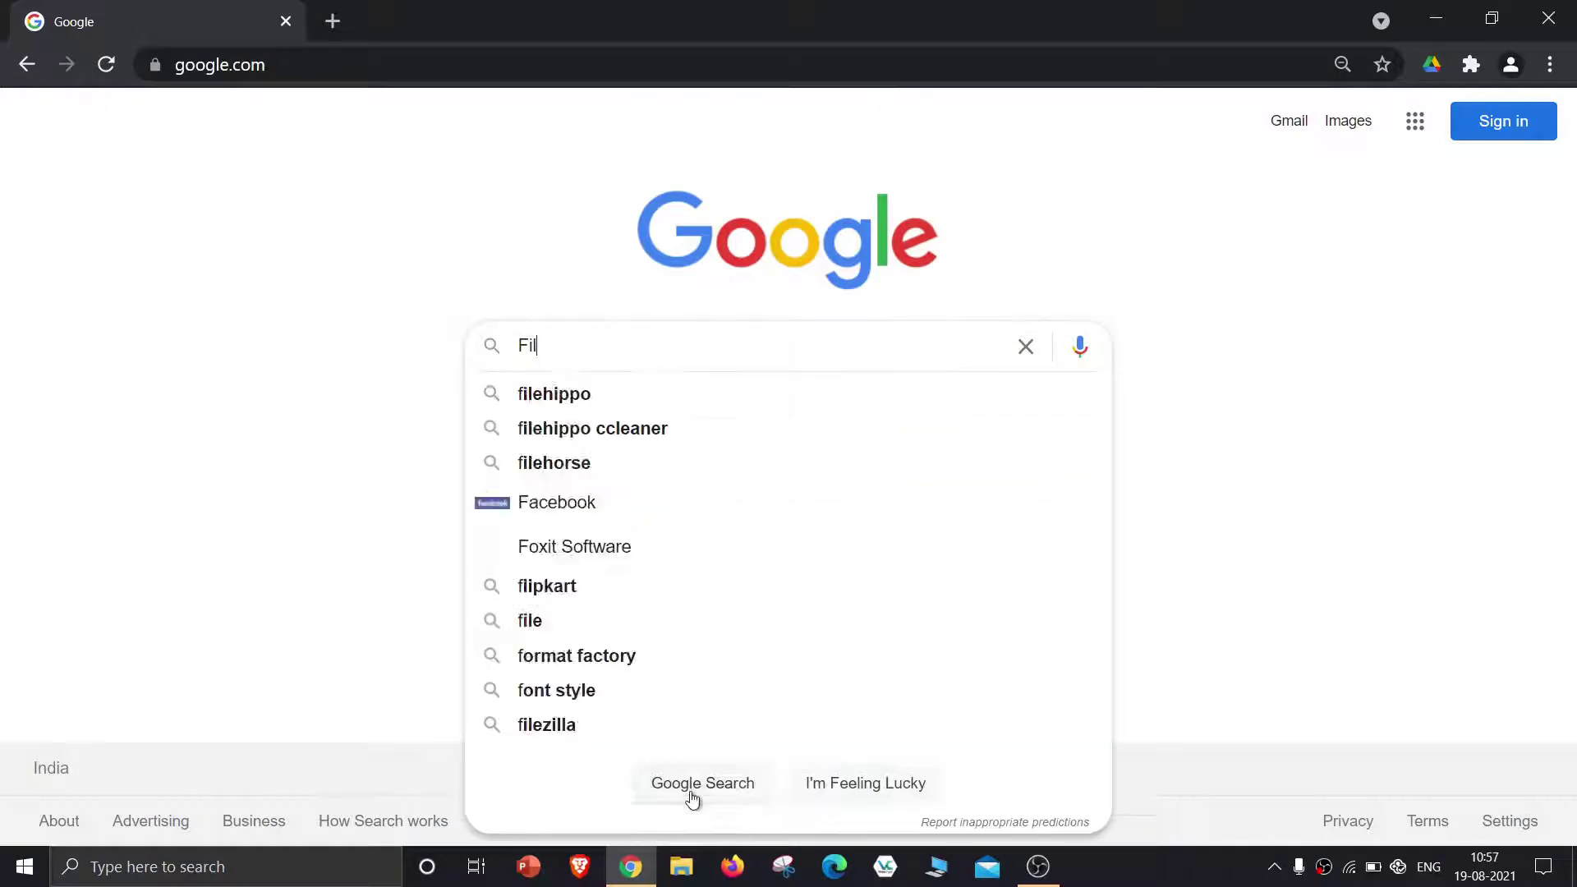
text(ehippo)
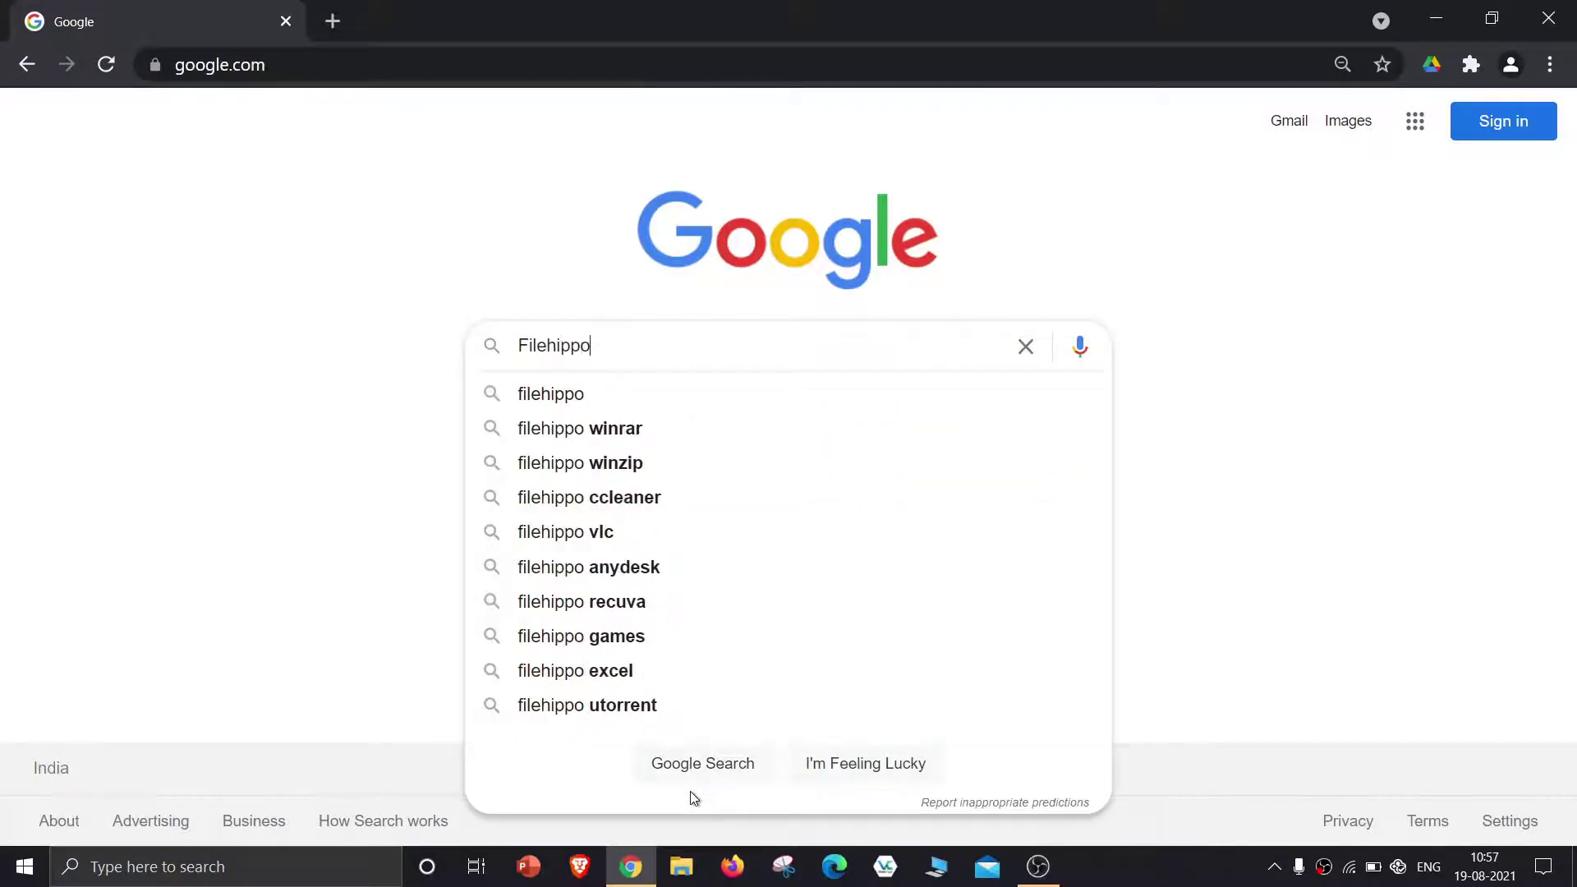
key(Return)
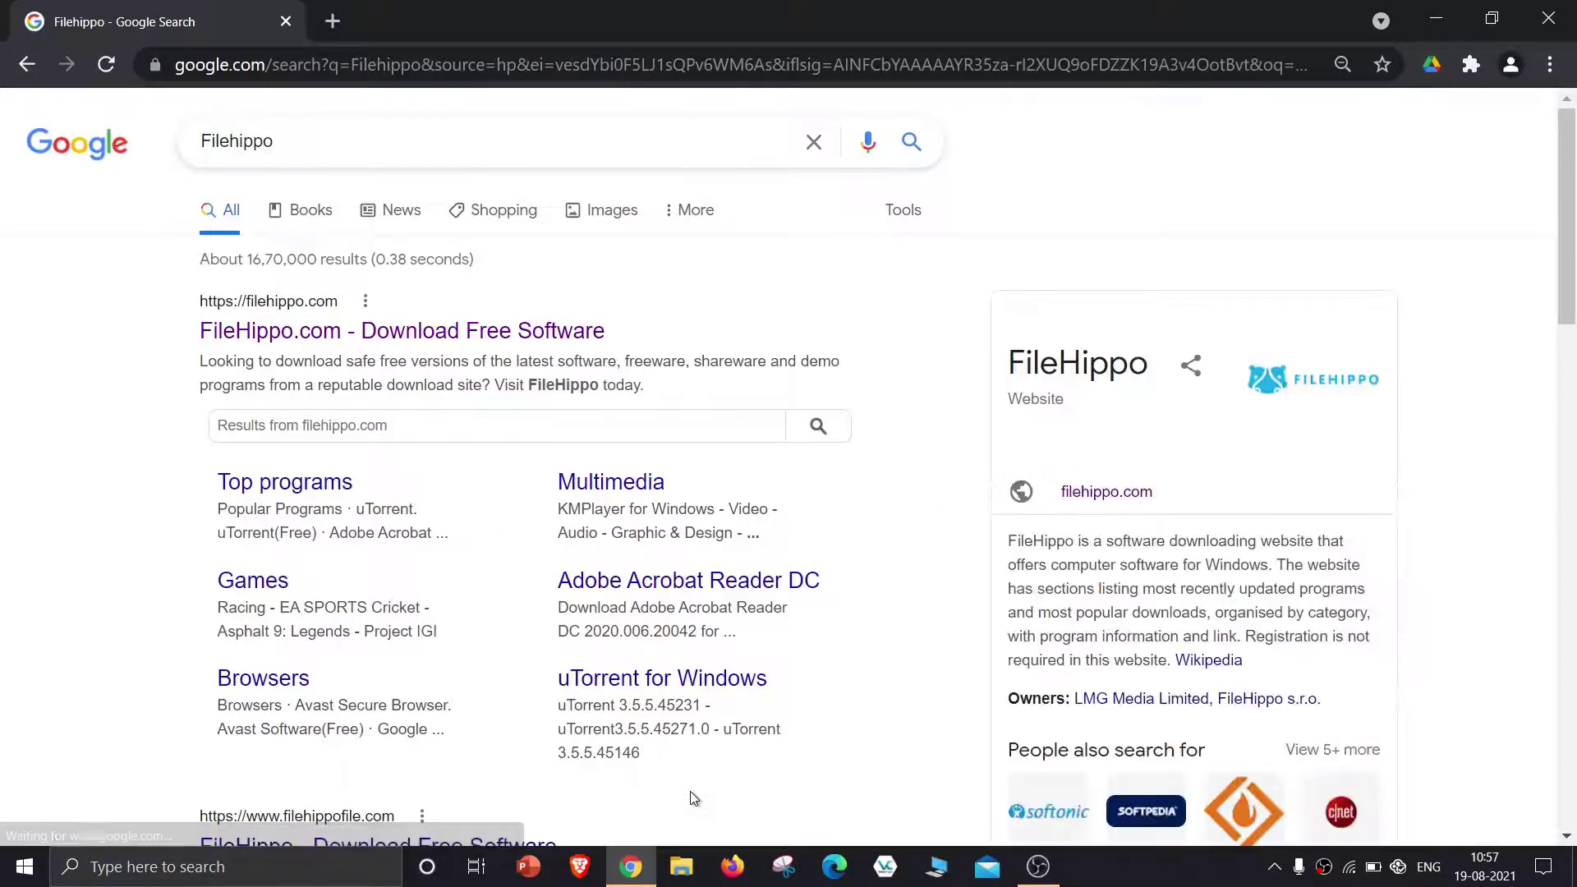
click(444, 331)
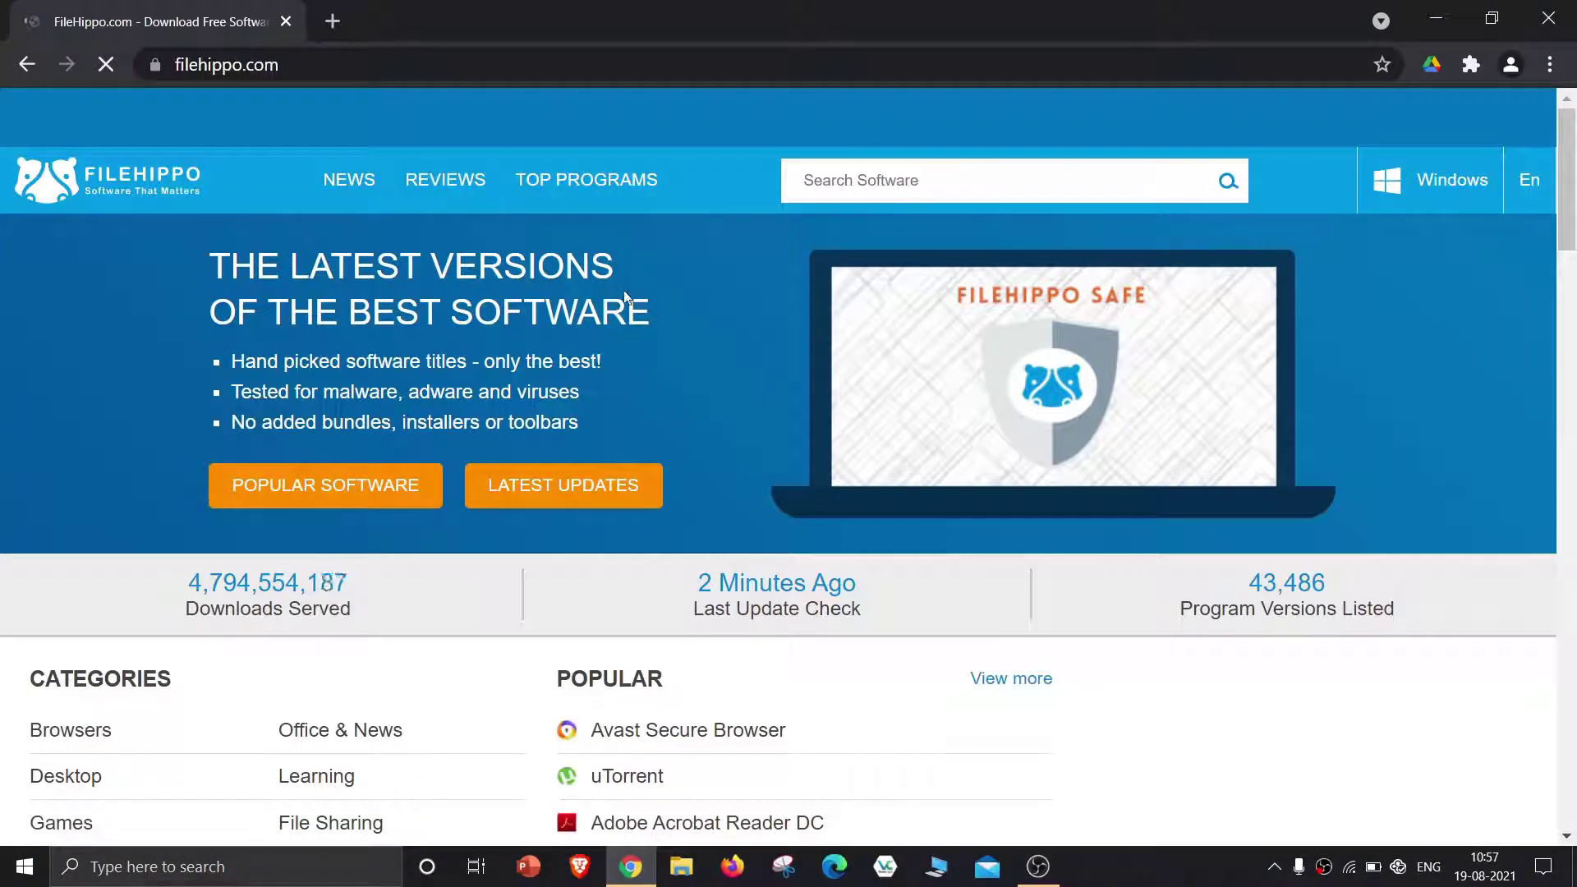
Search FileHippo for 'File Shredder' and open the FileWing Shredder for Windows page
click(859, 179)
text(File)
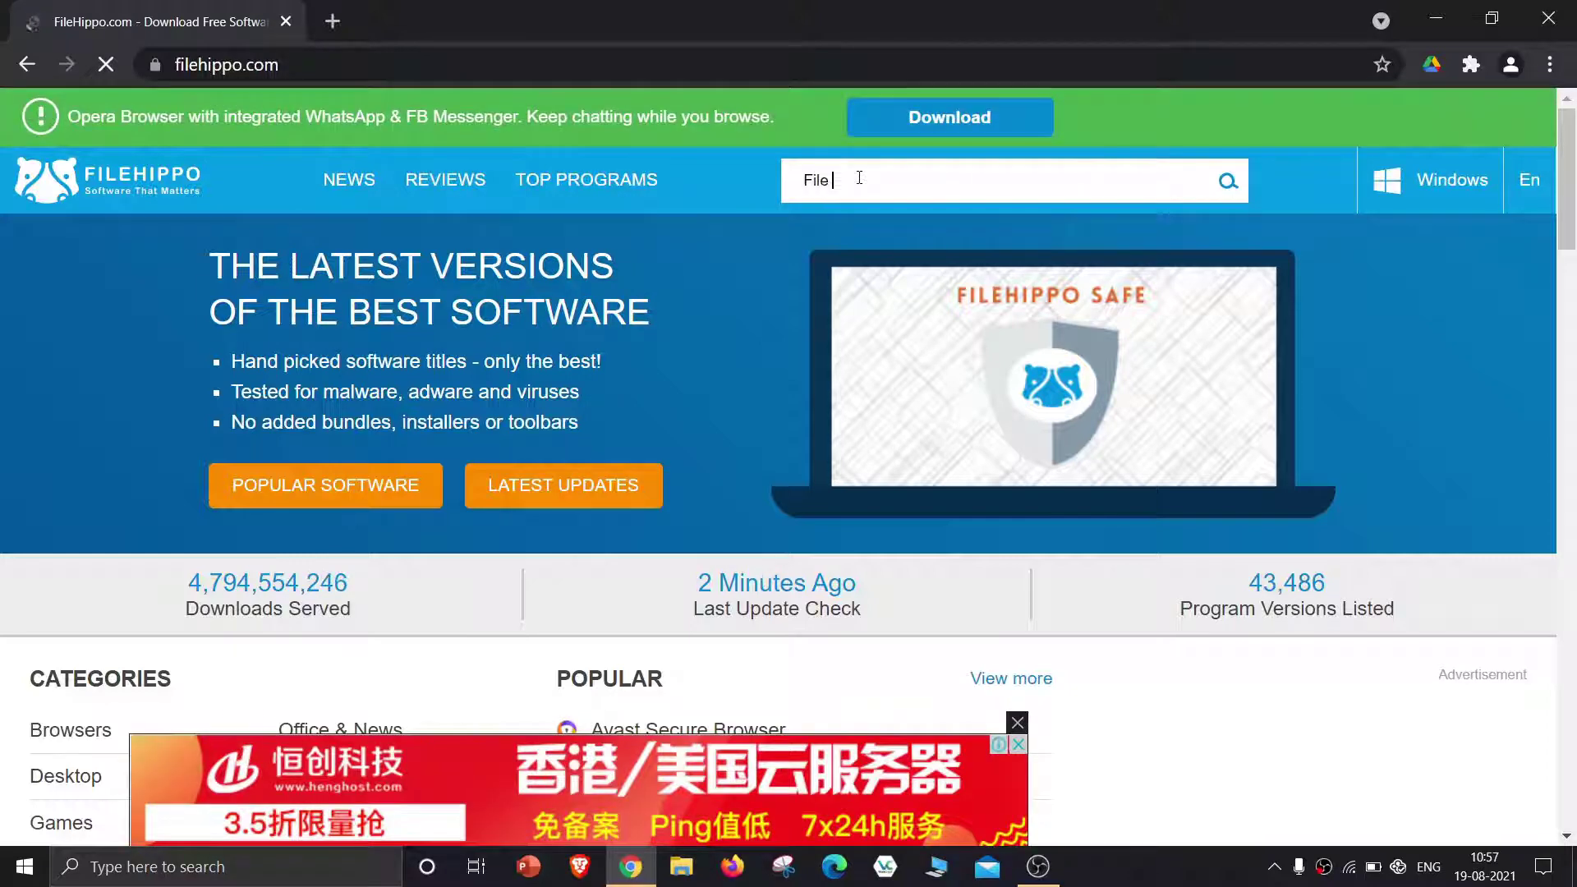
text( Shredder)
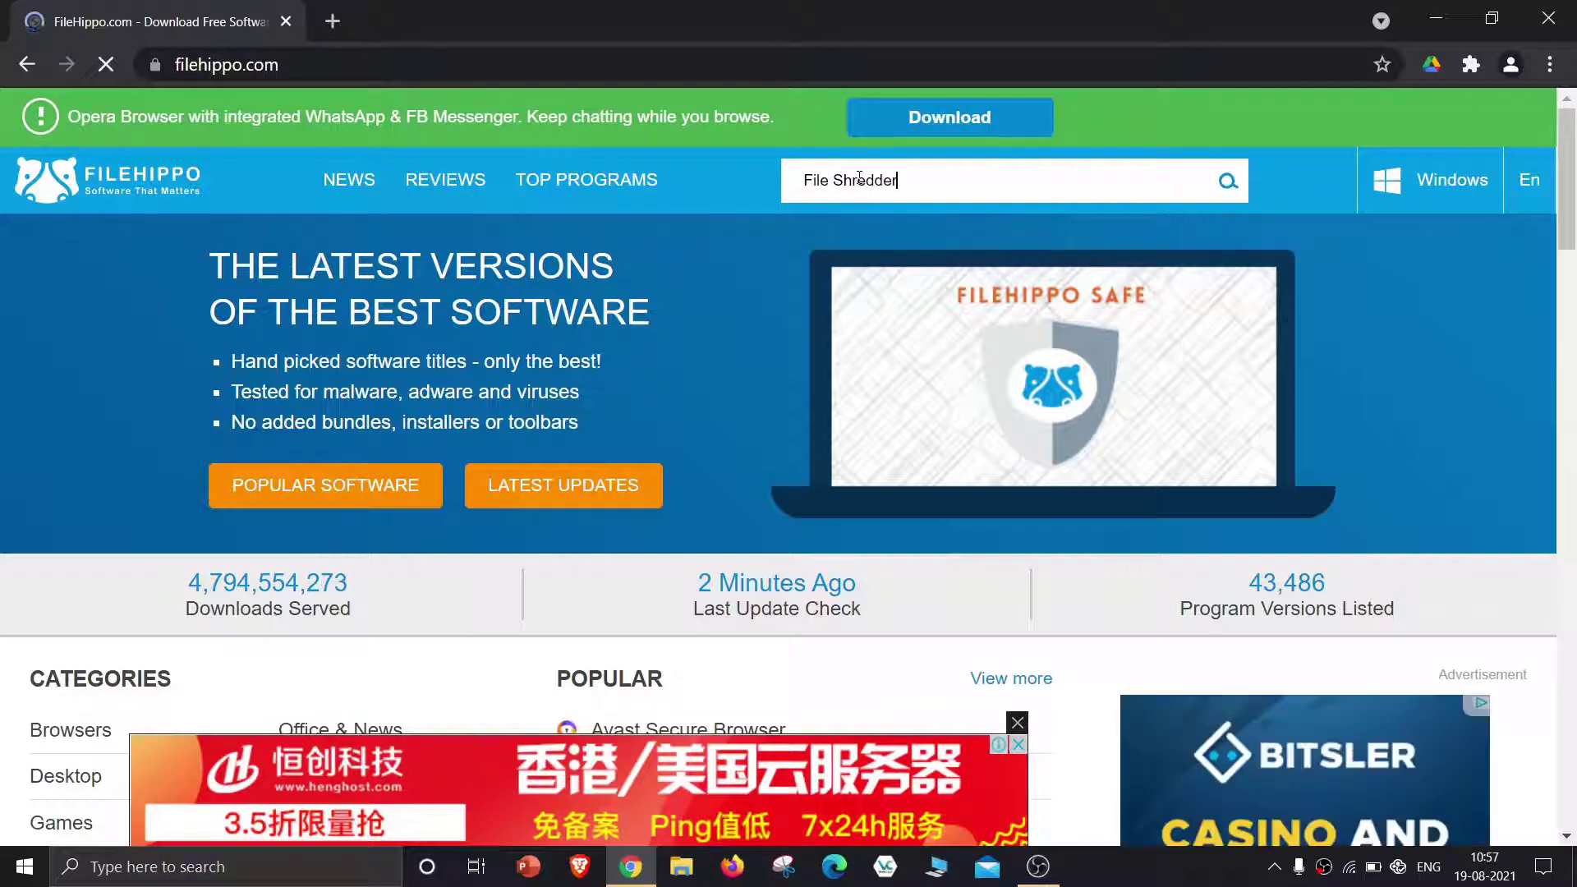
key(Return)
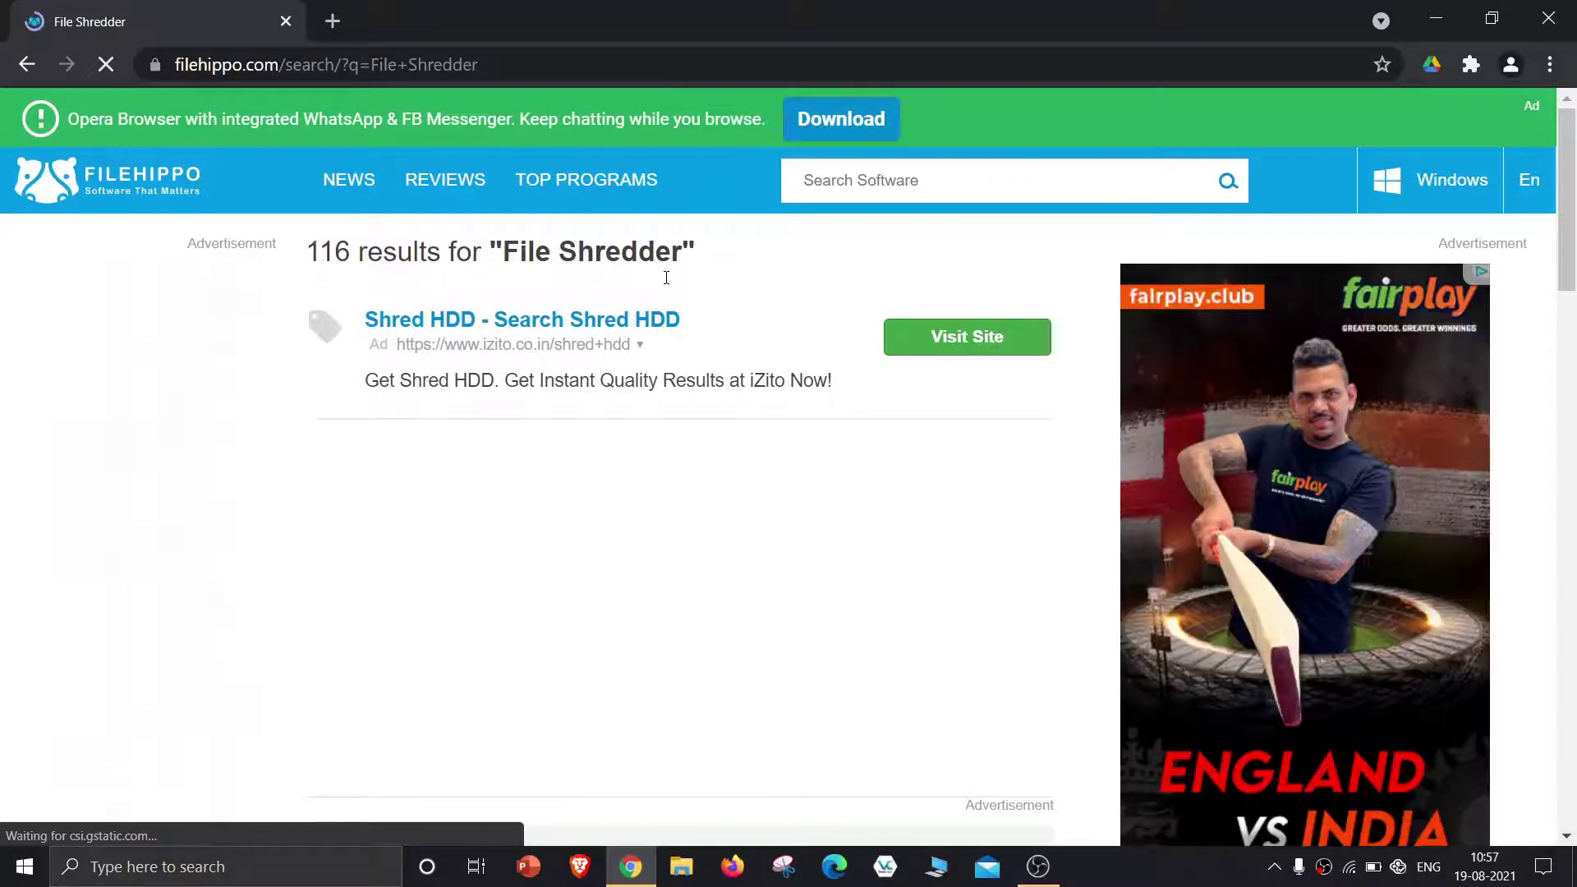
scroll(664, 277, down, 2)
scroll(665, 278, down, 2)
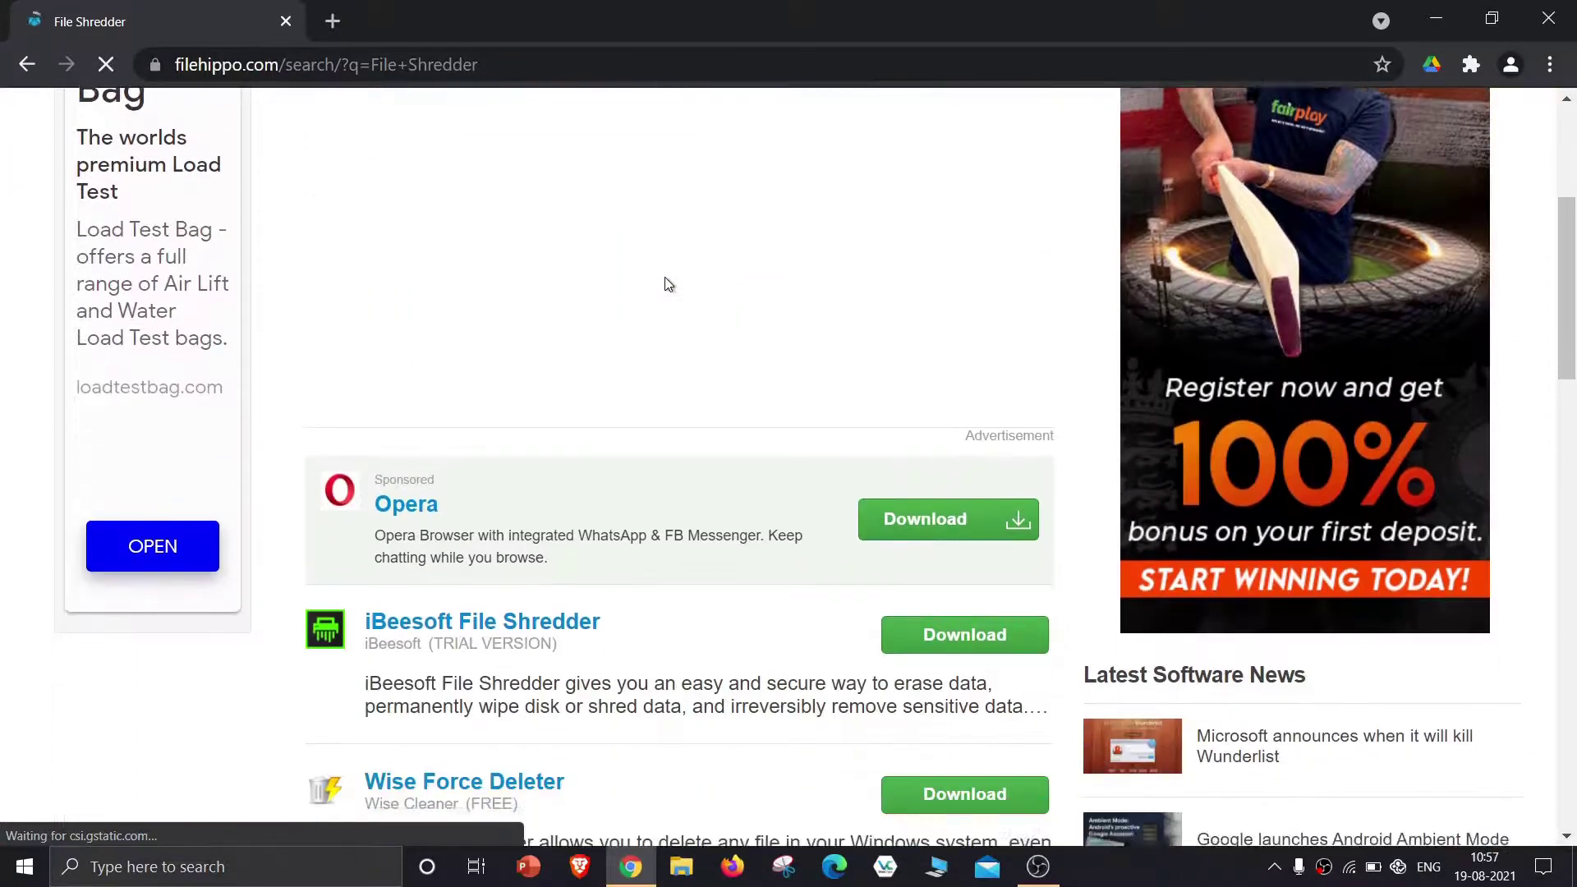
scroll(665, 278, down, 2)
scroll(665, 278, down, 1)
scroll(664, 278, down, 1)
scroll(665, 283, down, 1)
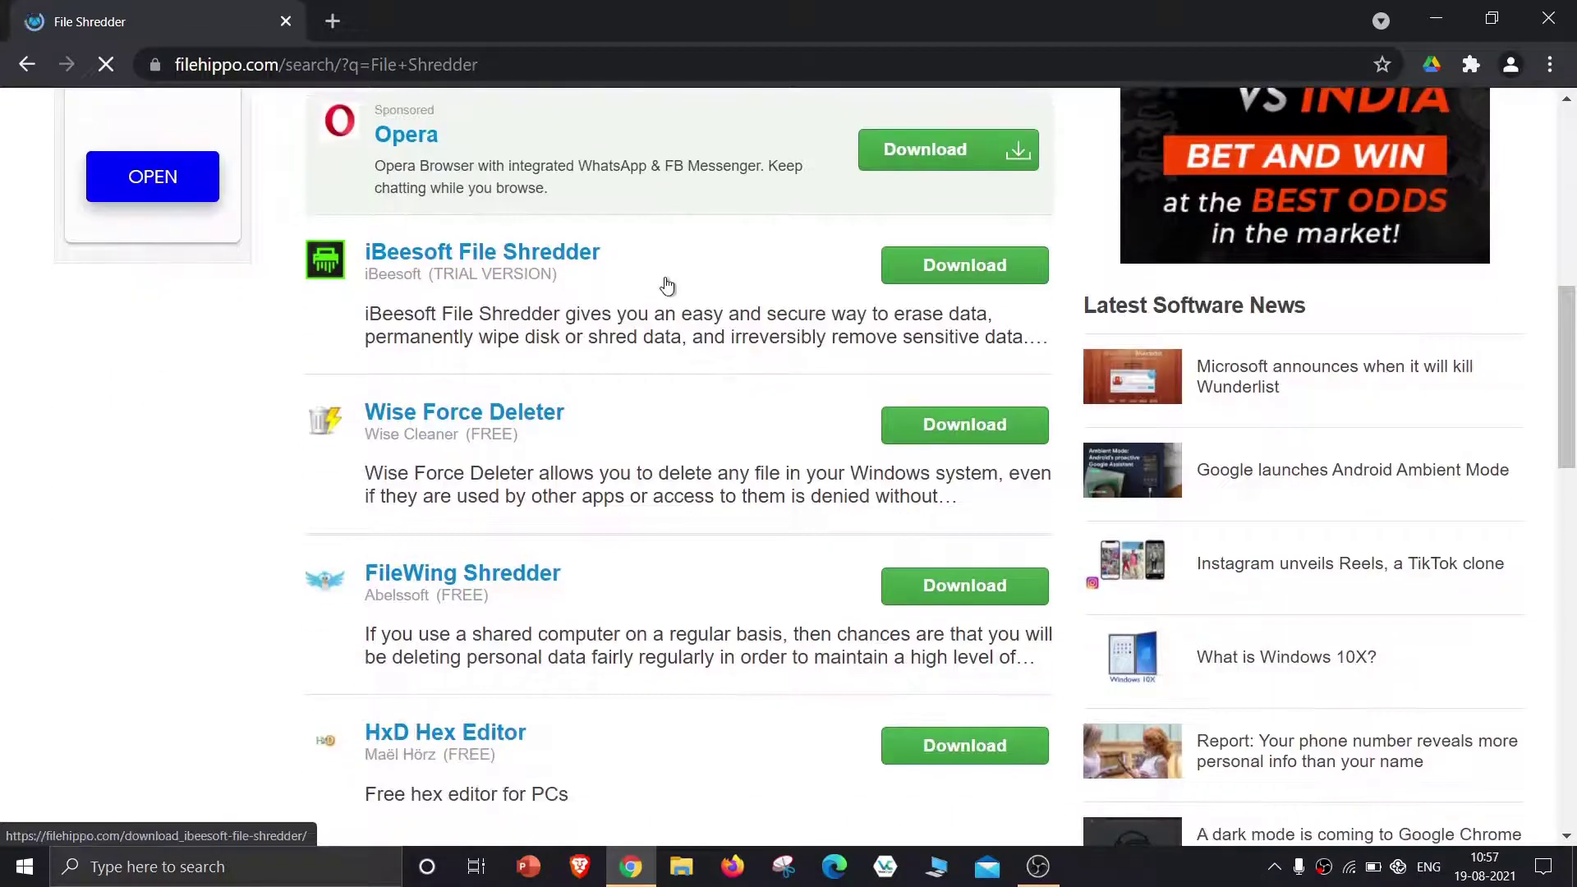
scroll(665, 284, down, 1)
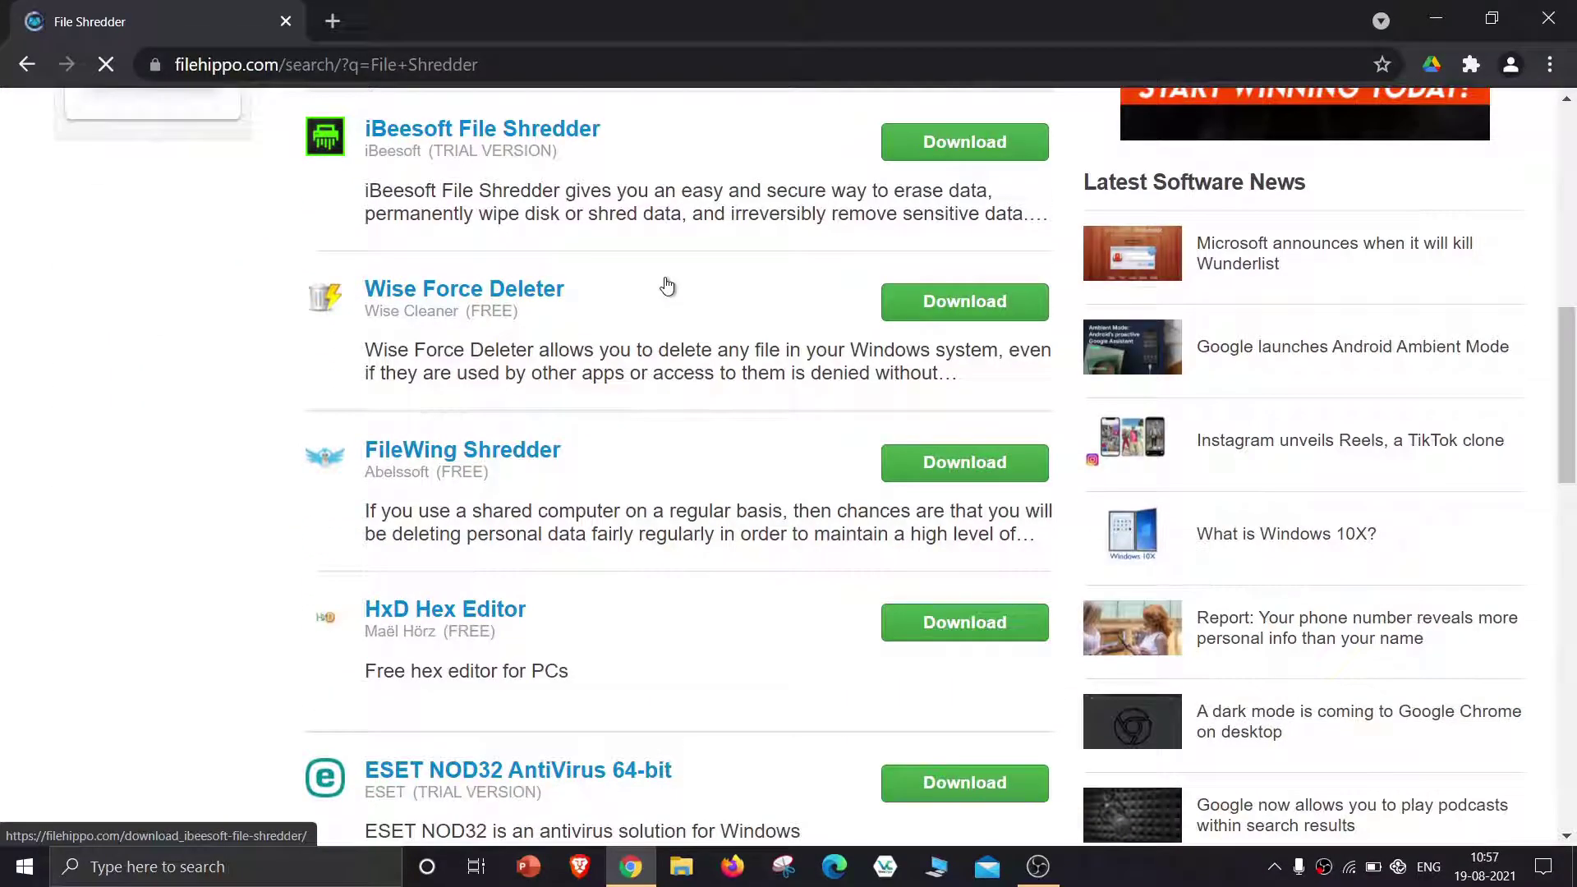
click(505, 457)
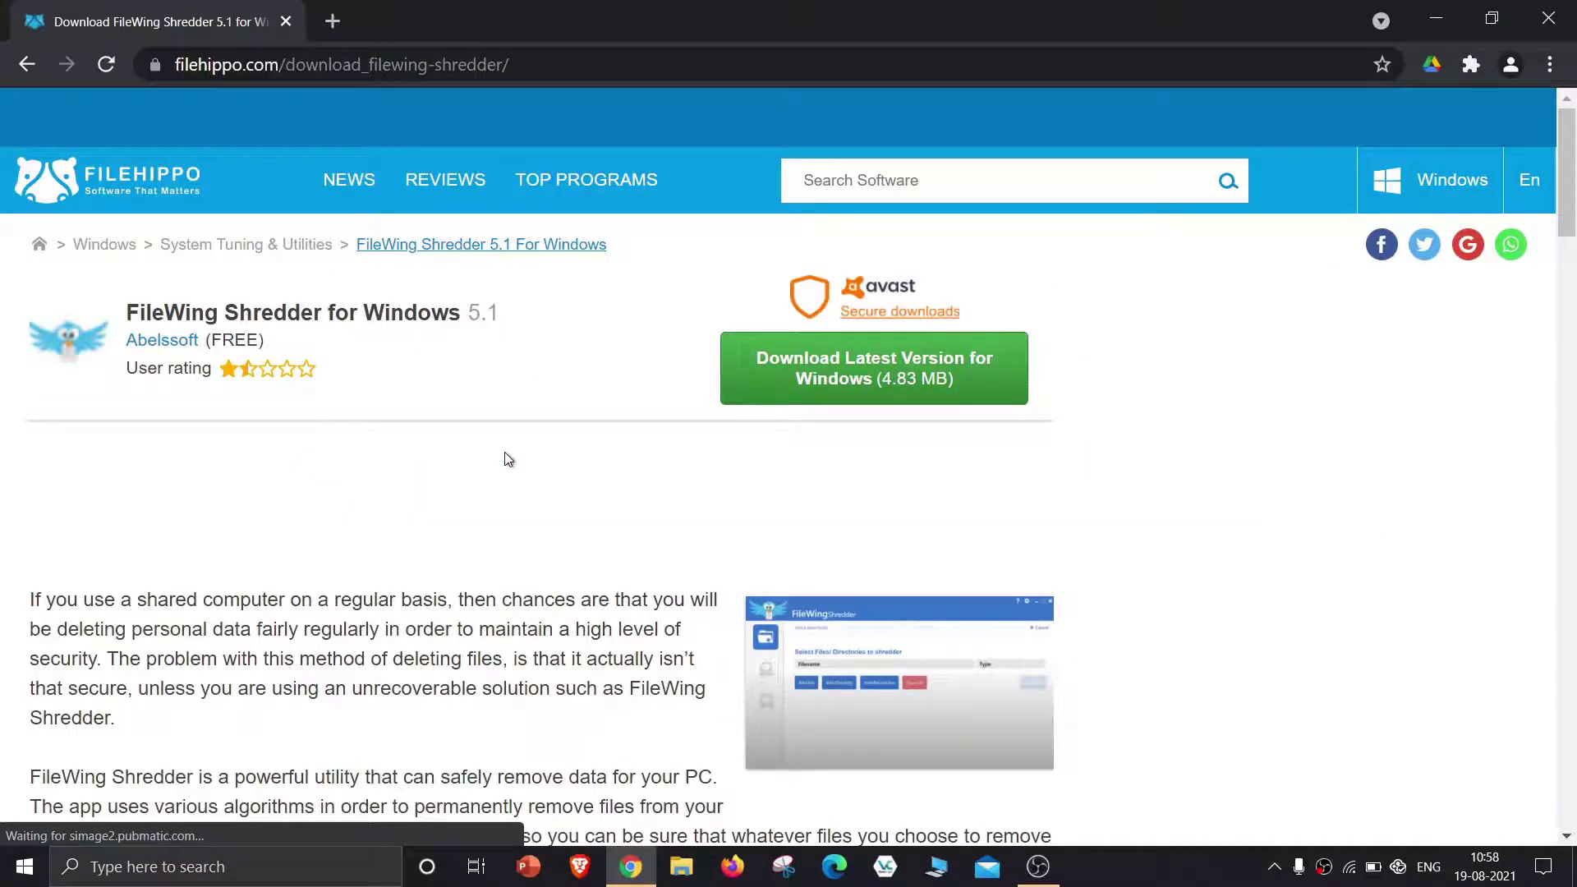
Download filewingshredder.exe (4.6 MB), declining the Avast antivirus offer
scroll(507, 454, down, 3)
scroll(506, 452, down, 2)
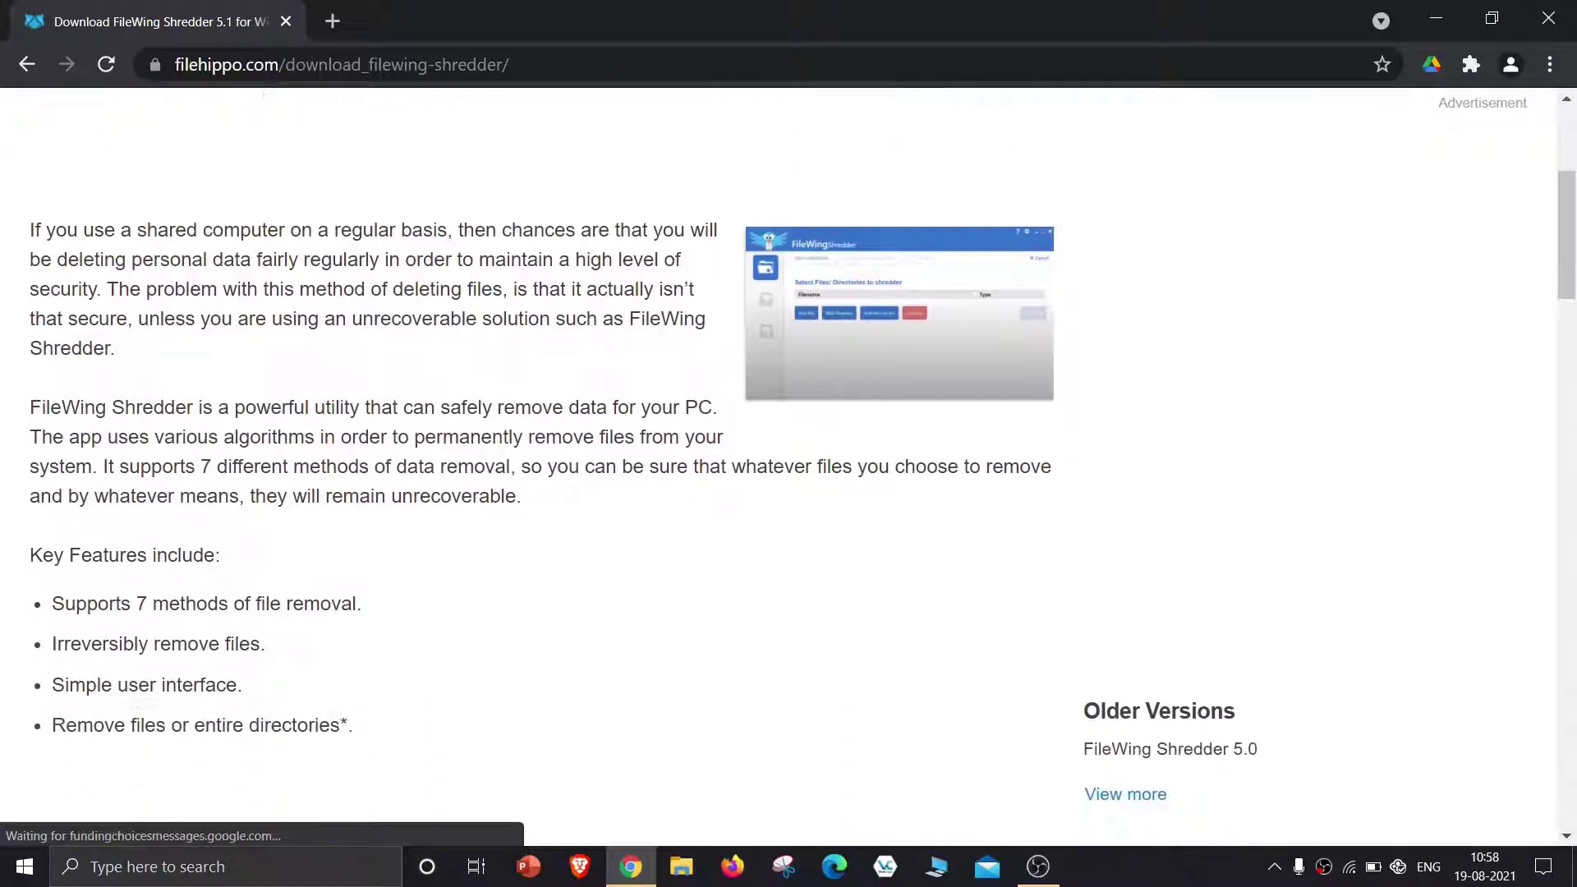
scroll(506, 452, down, 1)
scroll(509, 459, down, 2)
scroll(508, 459, down, 3)
scroll(508, 460, down, 2)
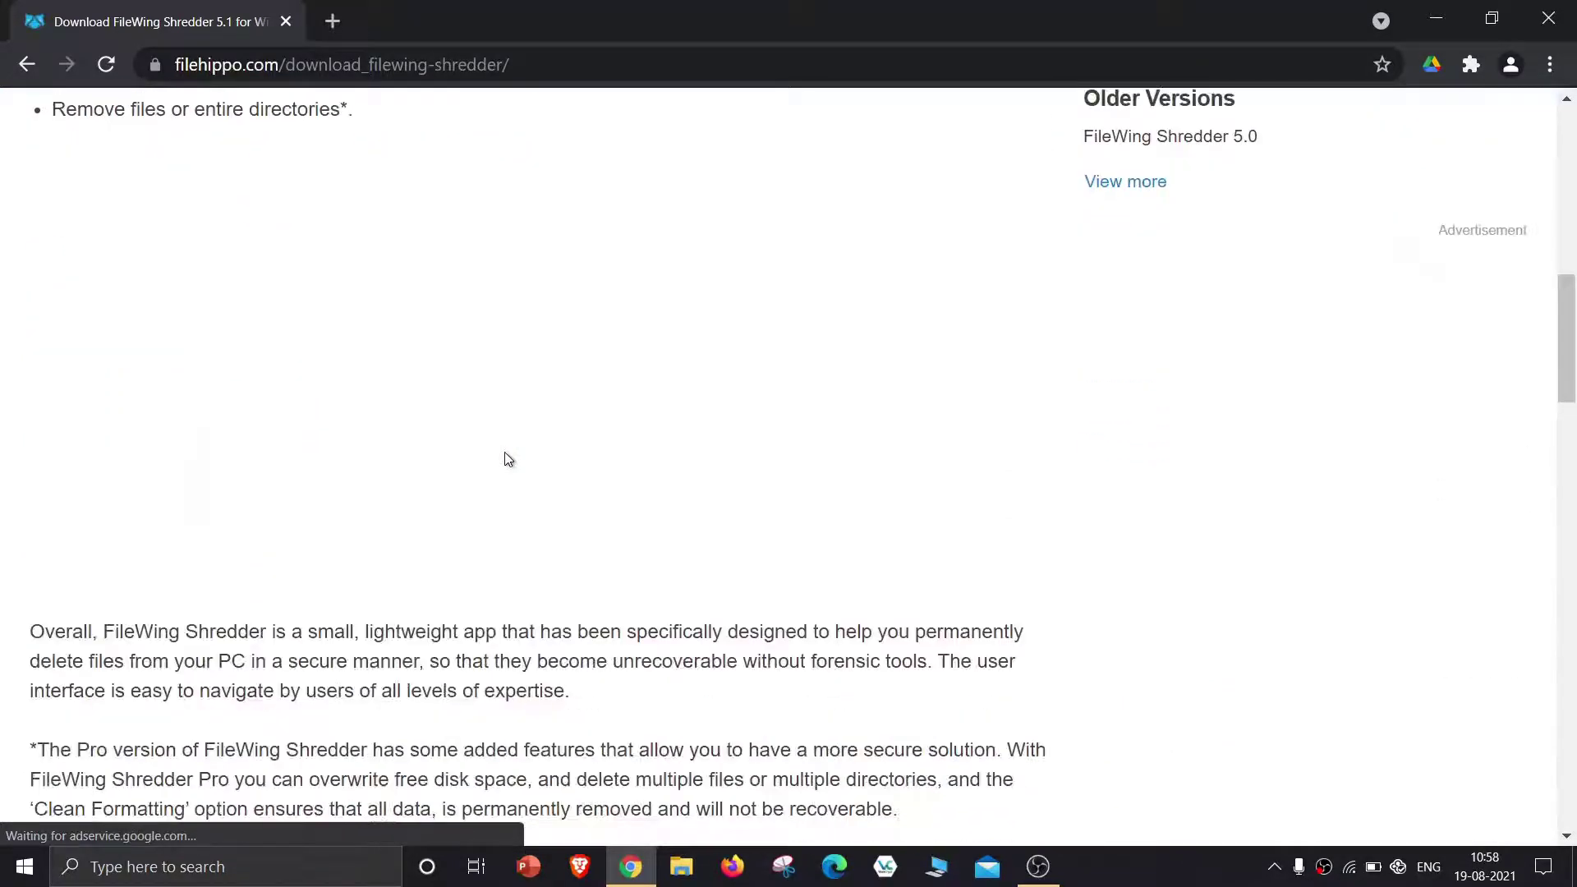
scroll(508, 459, down, 2)
scroll(508, 460, down, 3)
scroll(508, 460, down, 4)
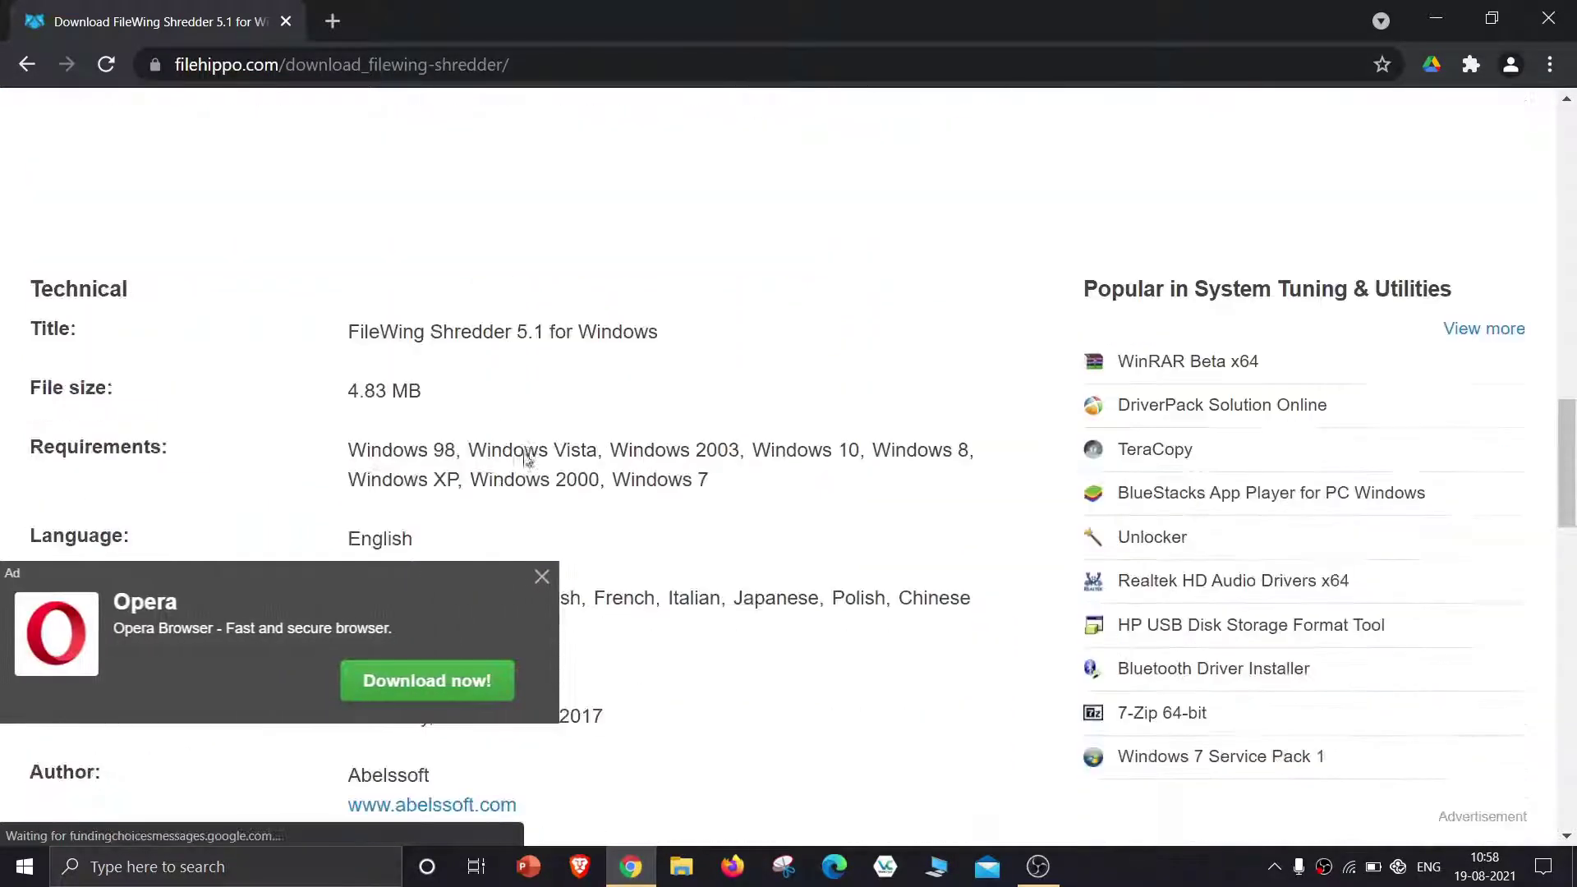
scroll(528, 457, down, 2)
scroll(528, 451, down, 1)
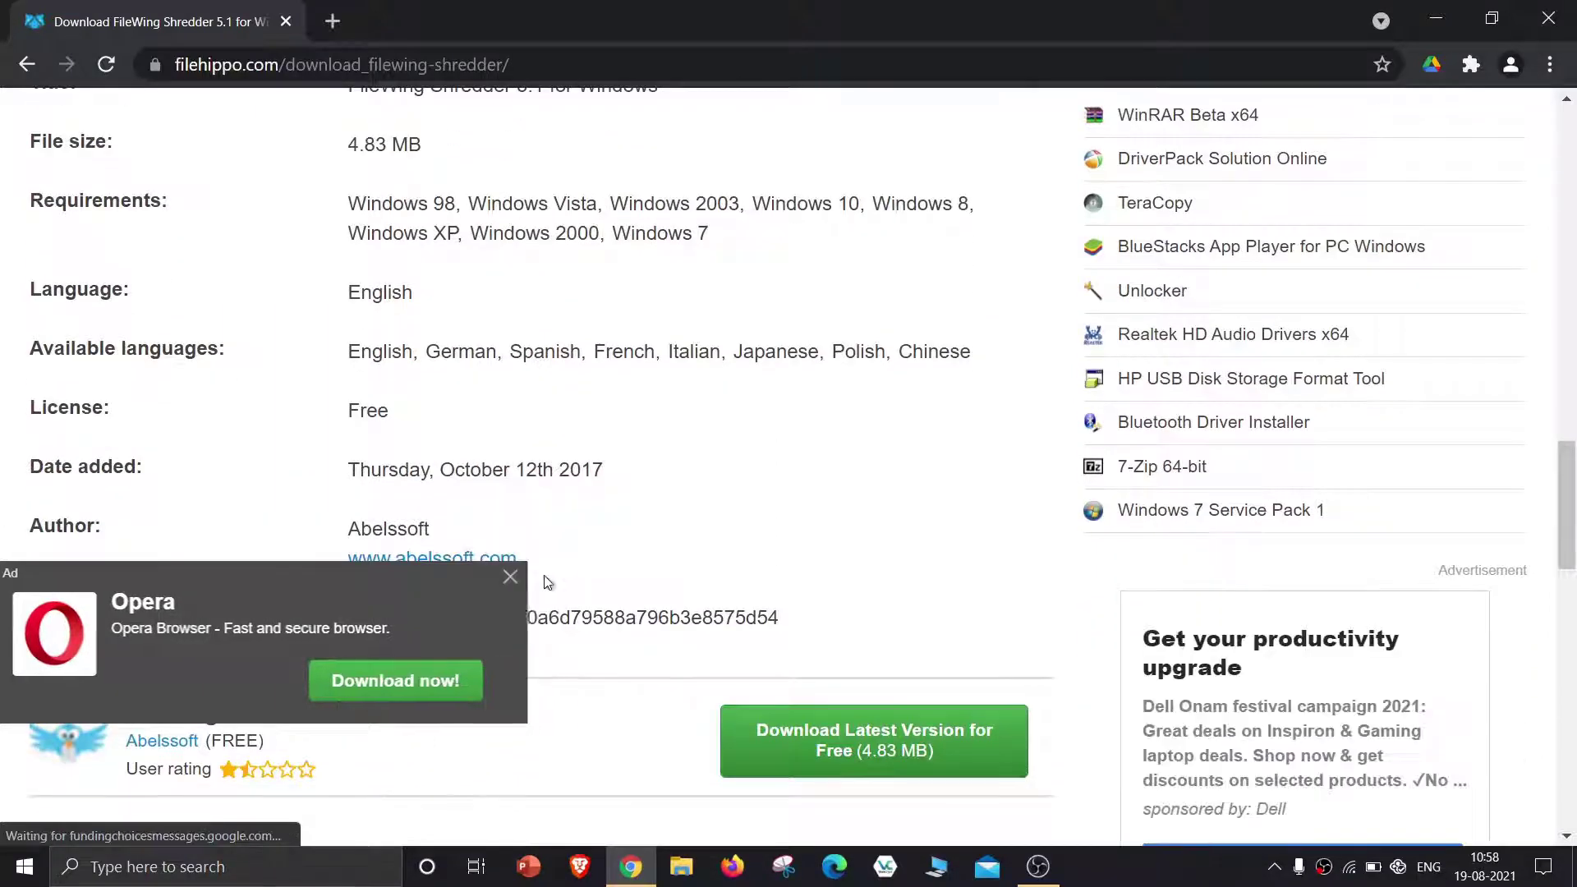
scroll(557, 531, down, 3)
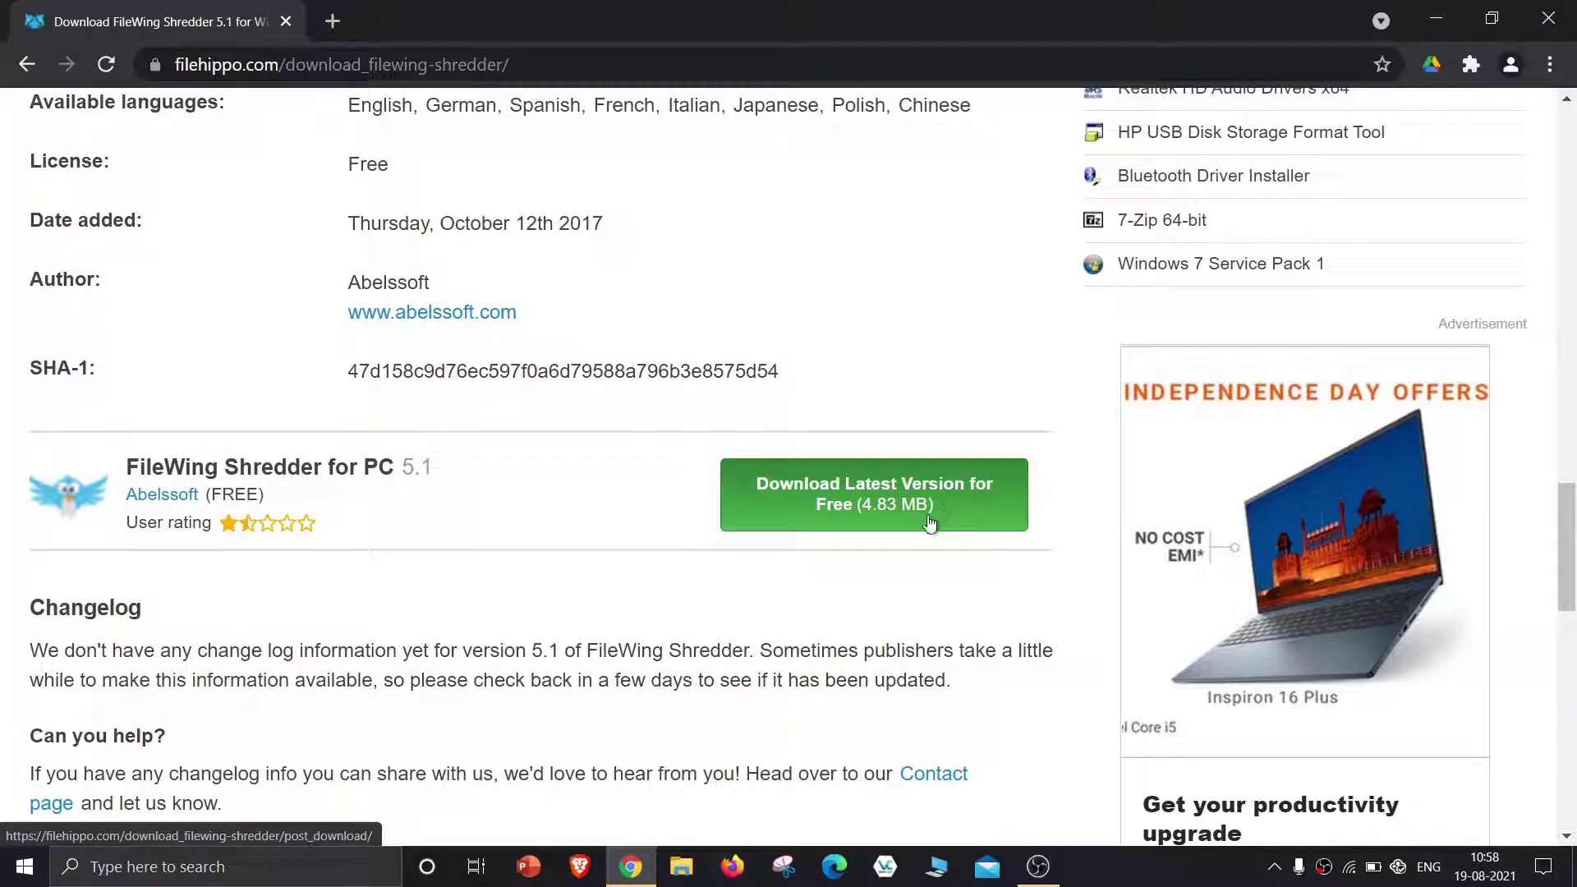
click(828, 521)
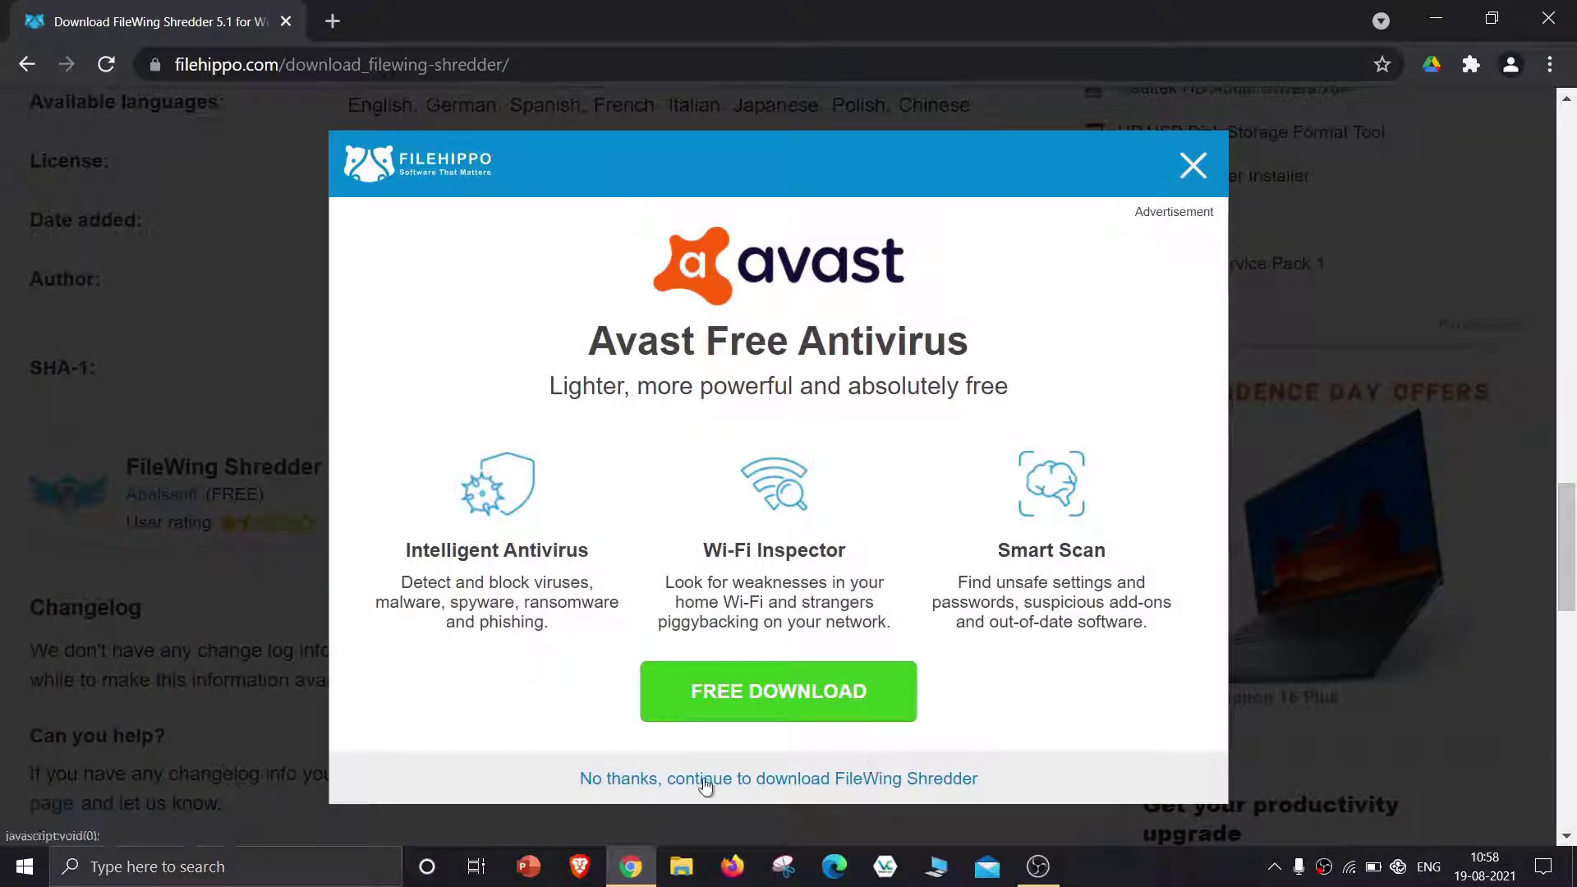
click(757, 781)
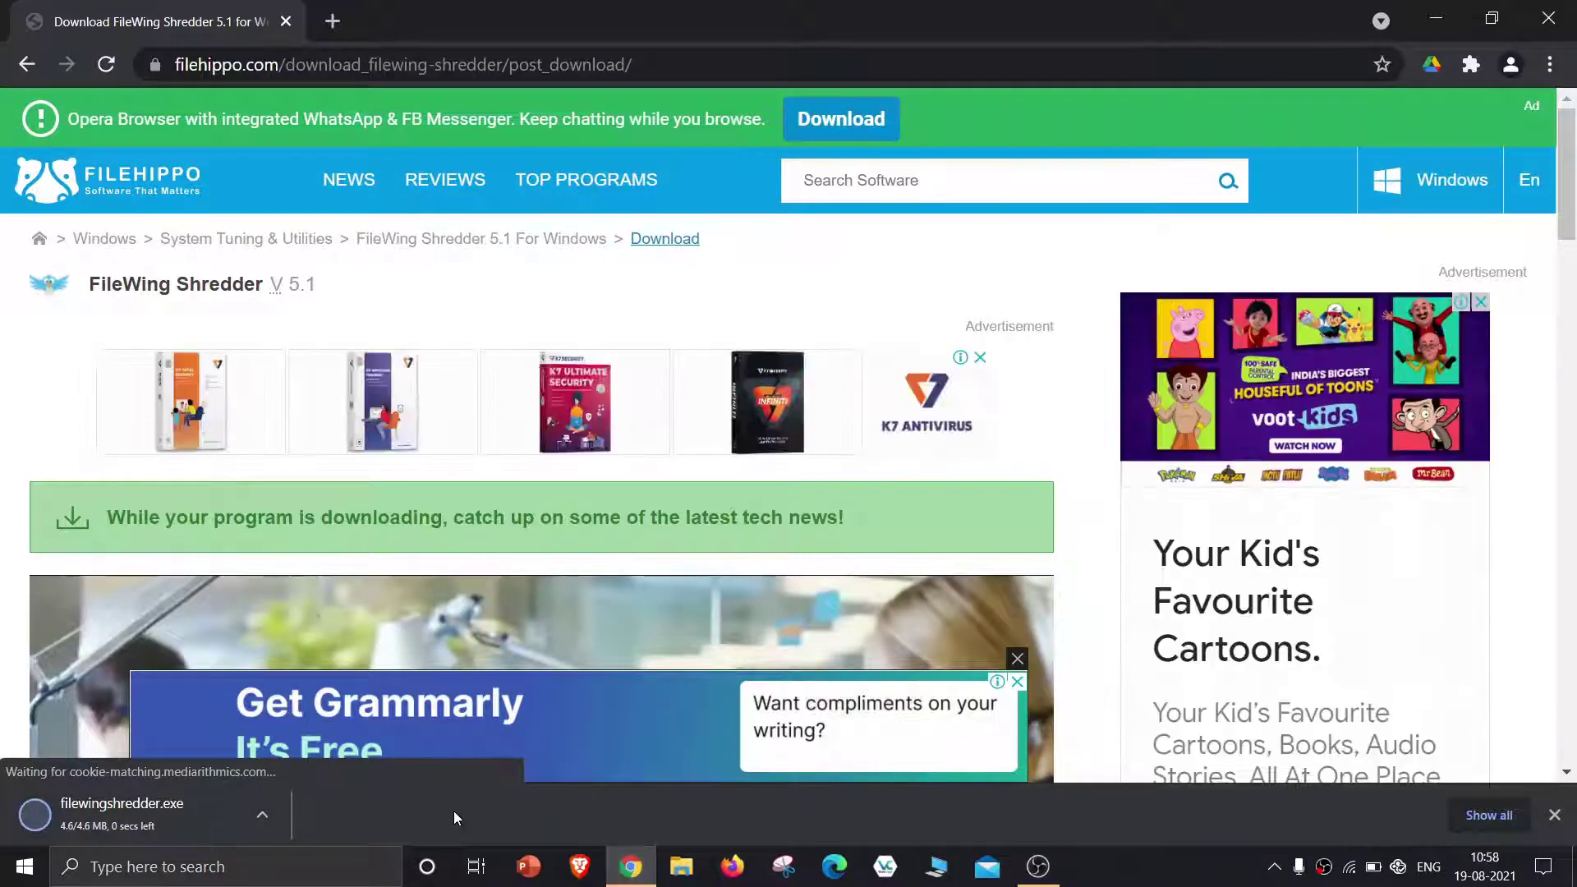
Install filewingshredder.exe with the default location, Start Menu folder and desktop shortcut
click(176, 821)
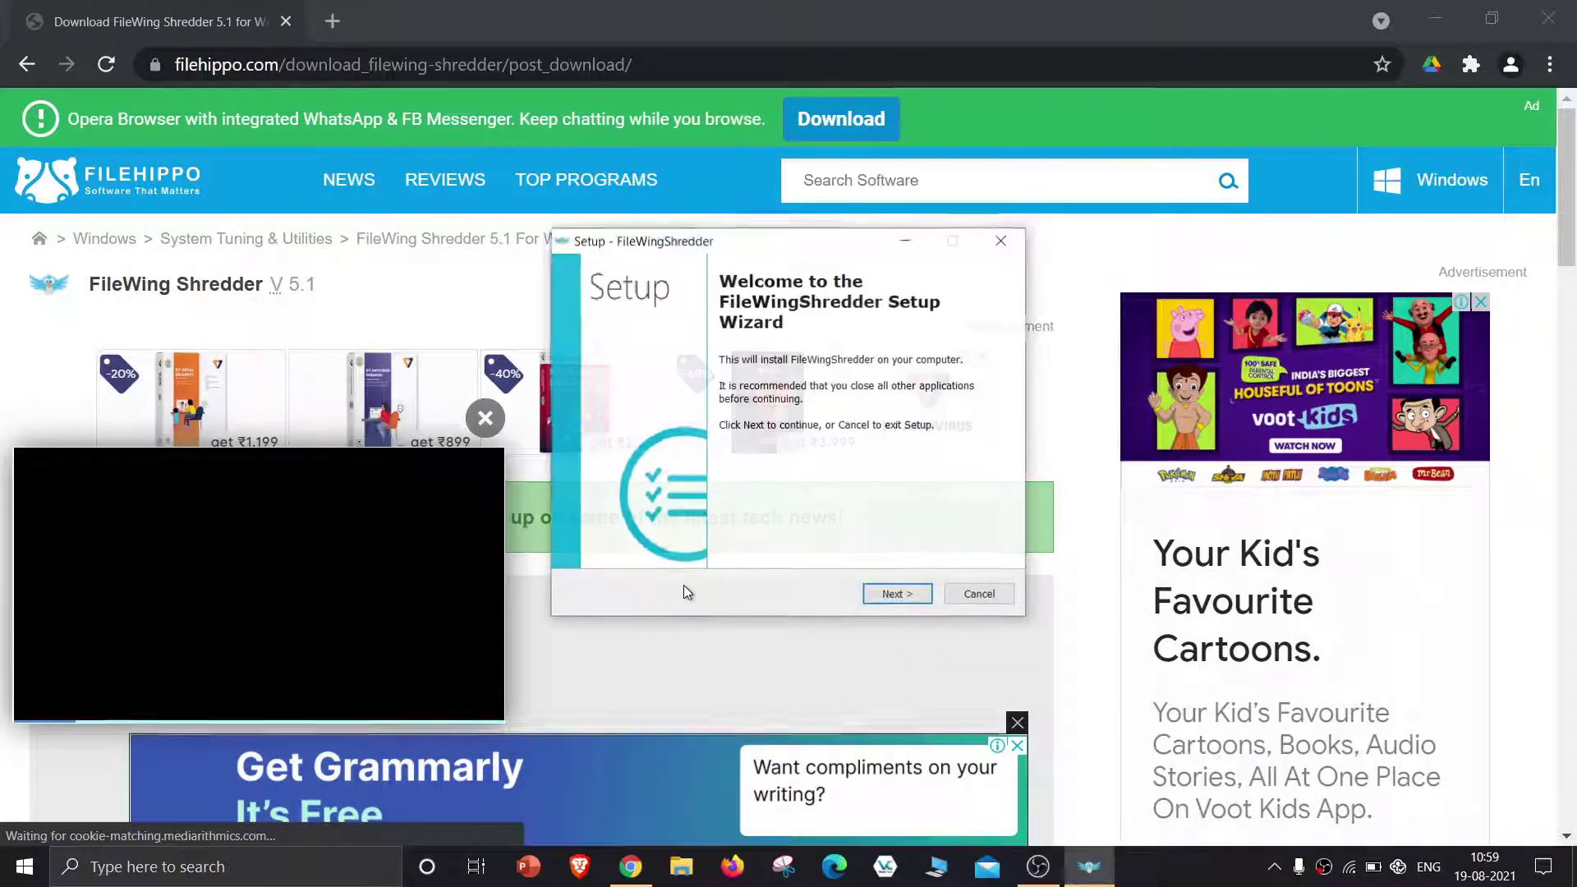
click(885, 600)
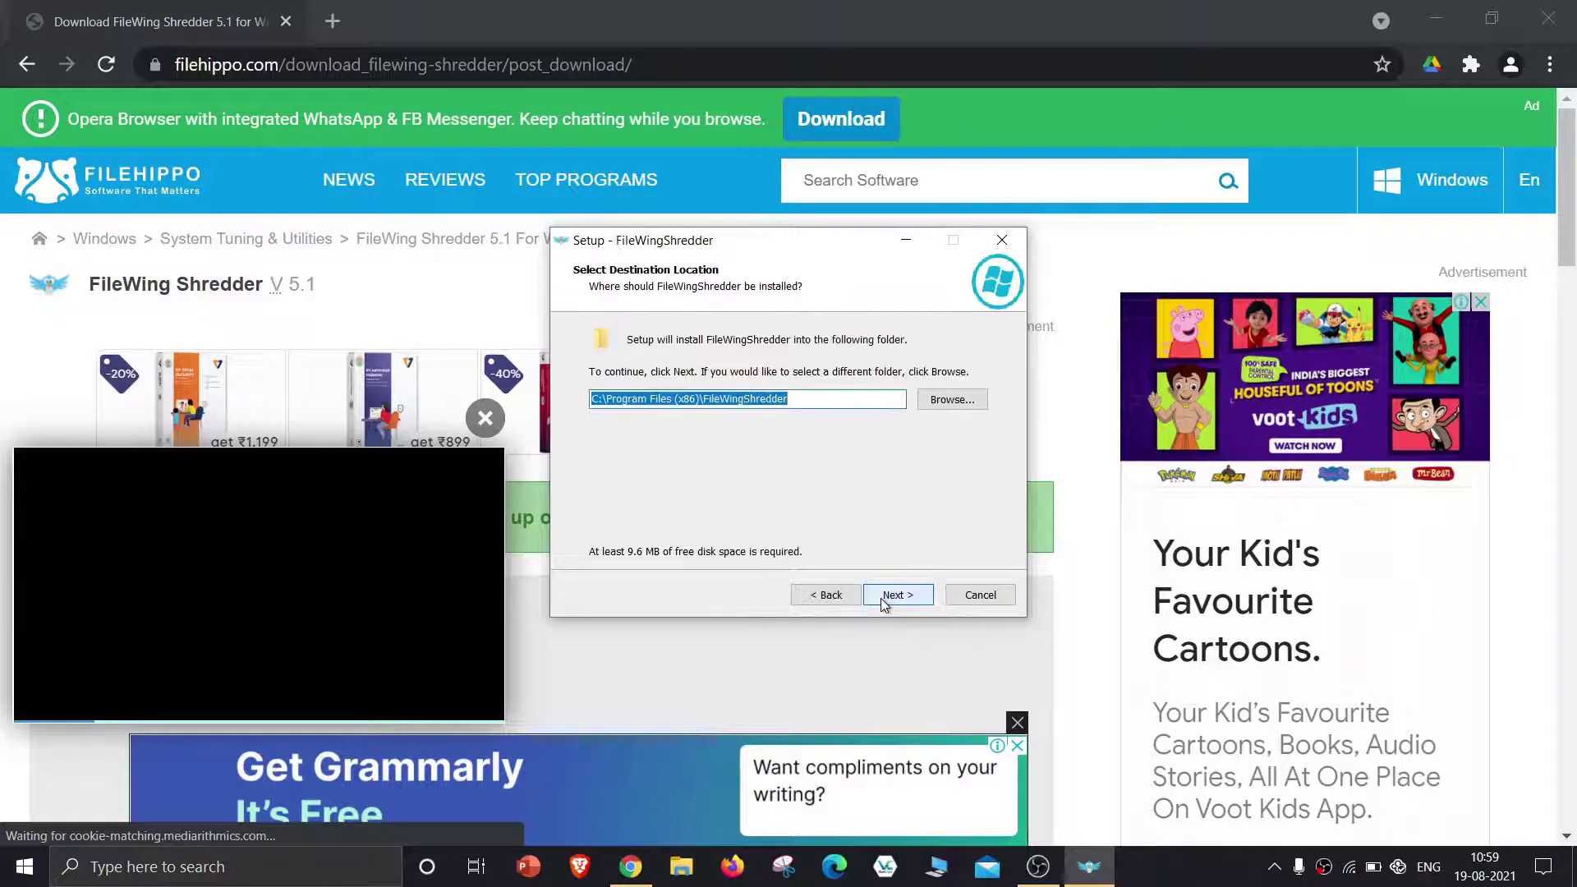
click(885, 599)
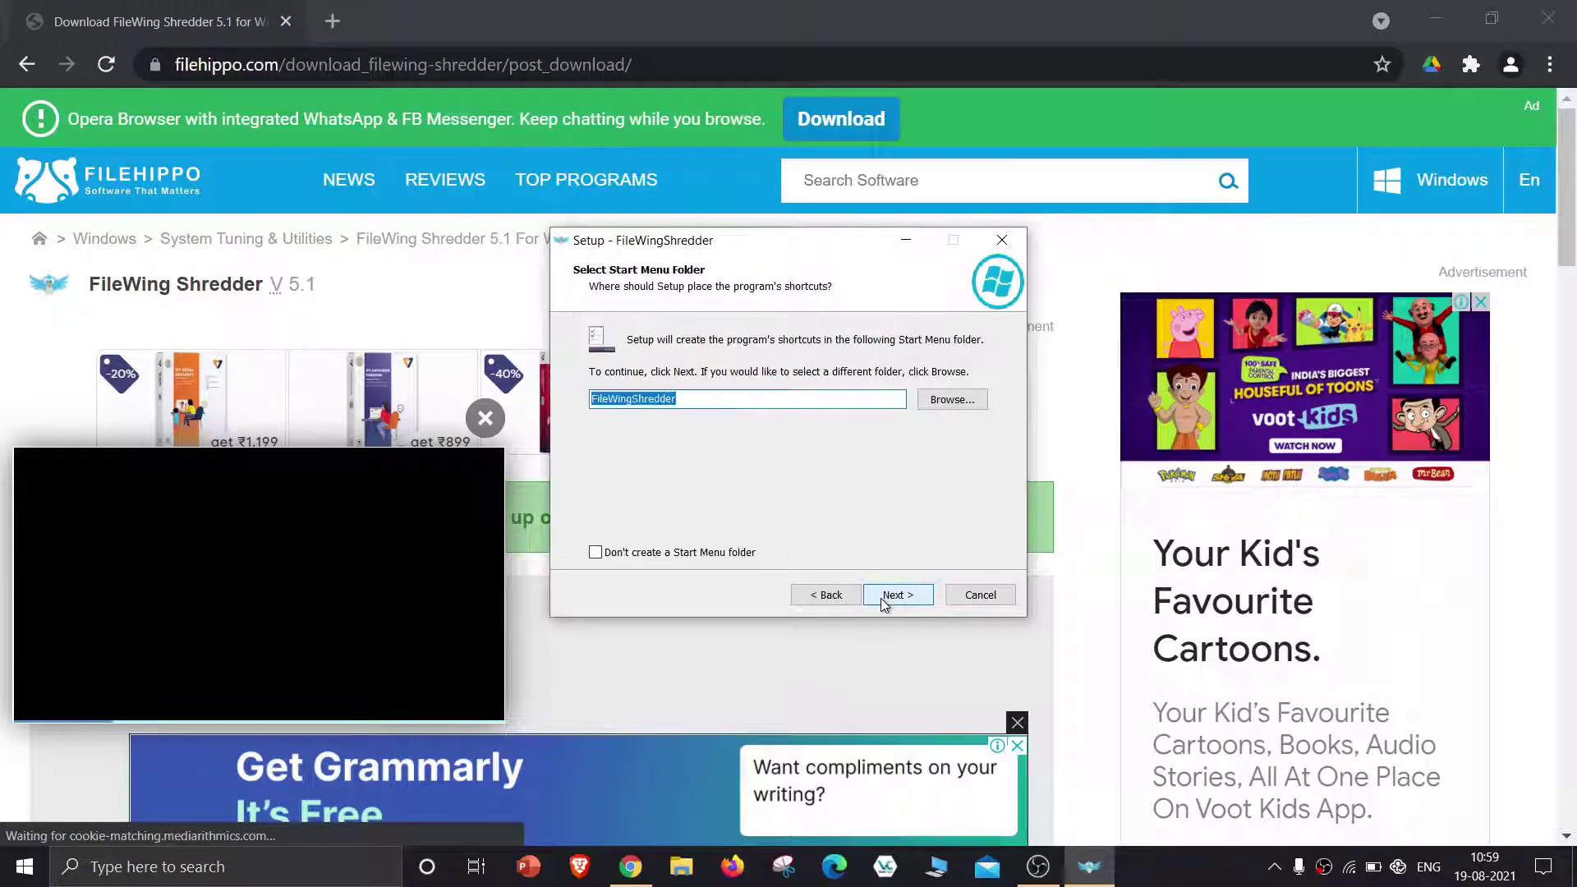
click(885, 599)
click(885, 599)
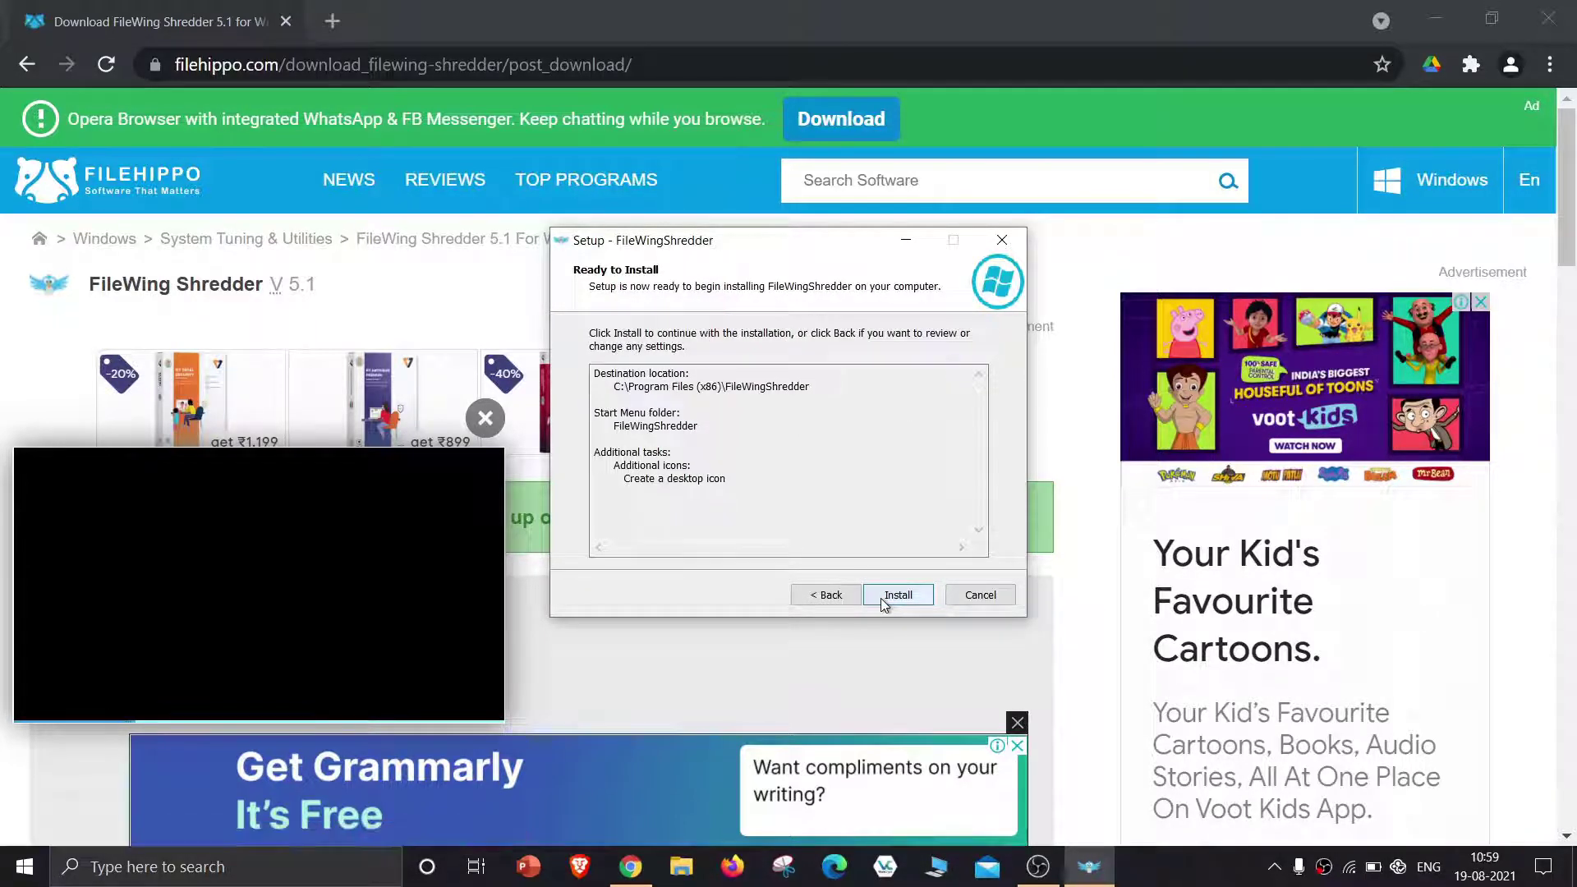
click(885, 599)
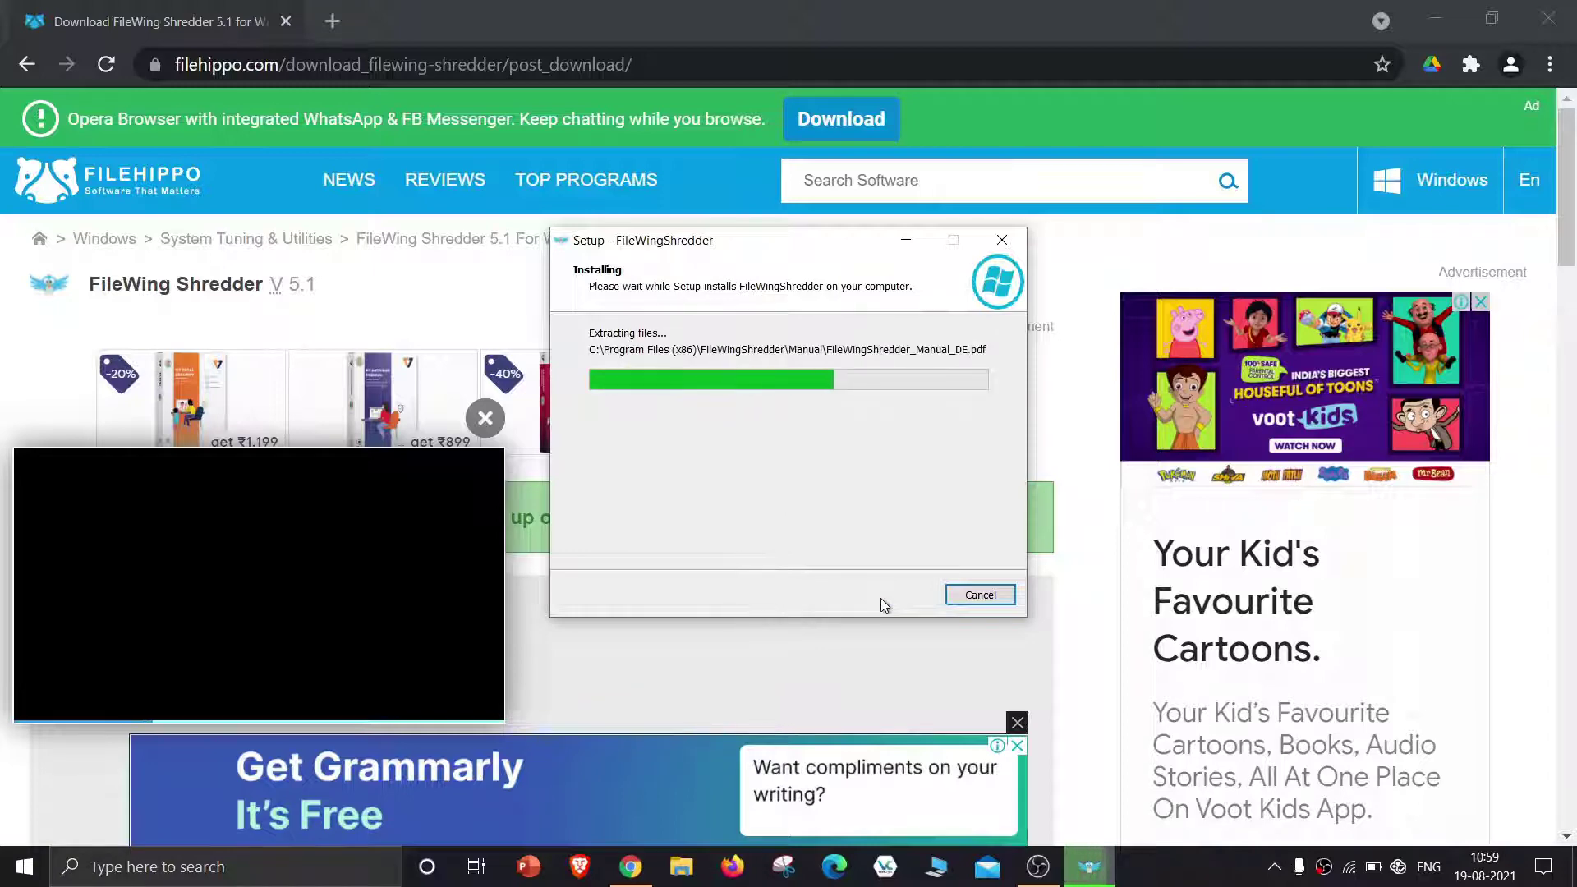
click(884, 601)
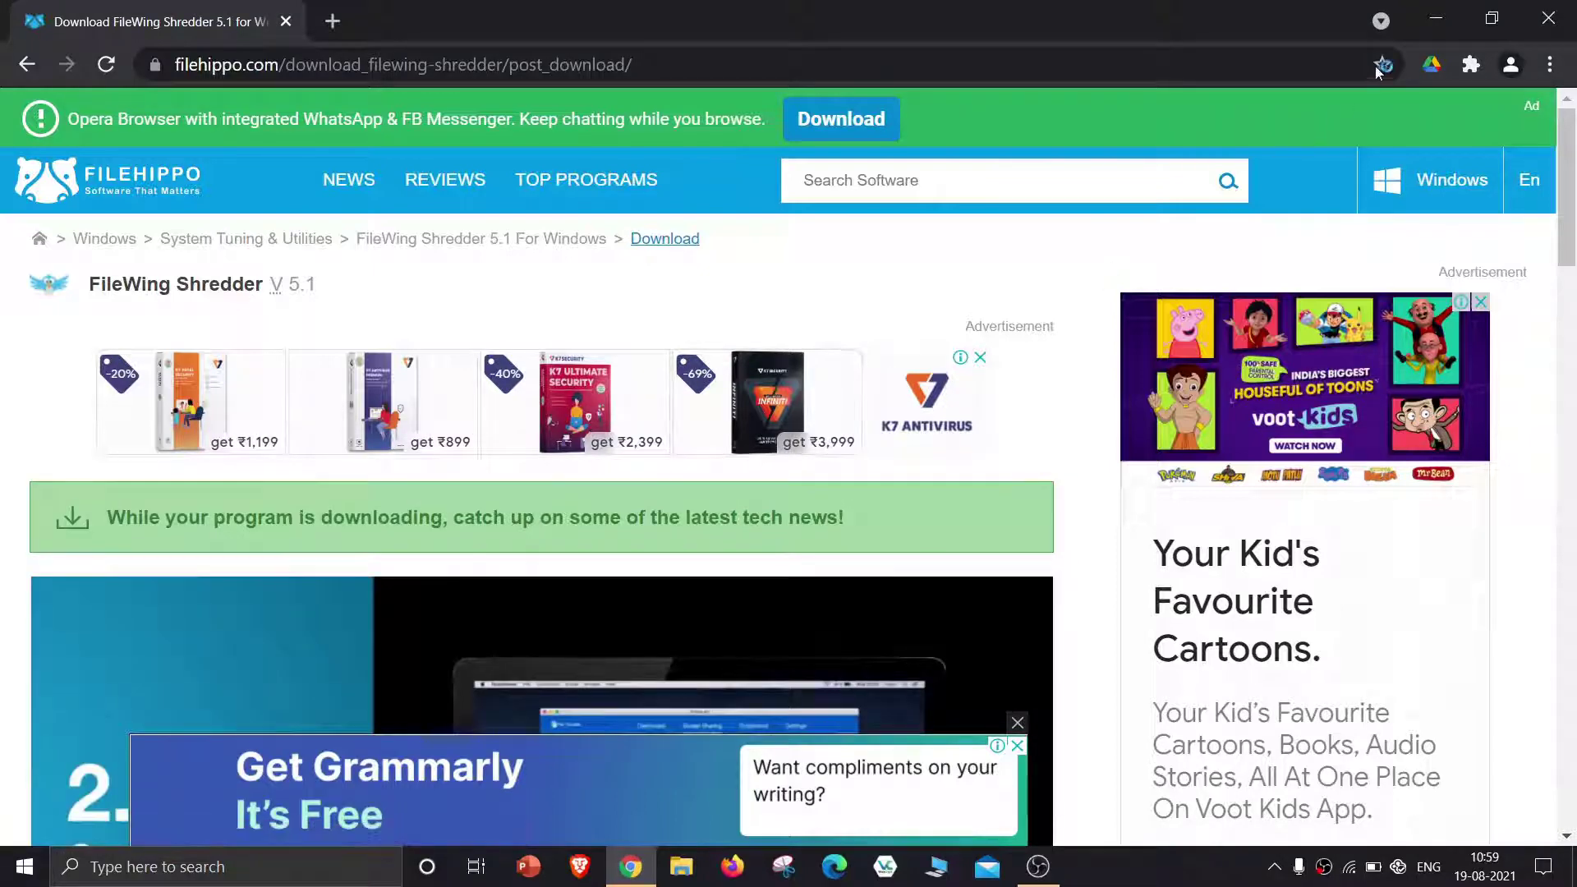
click(1436, 22)
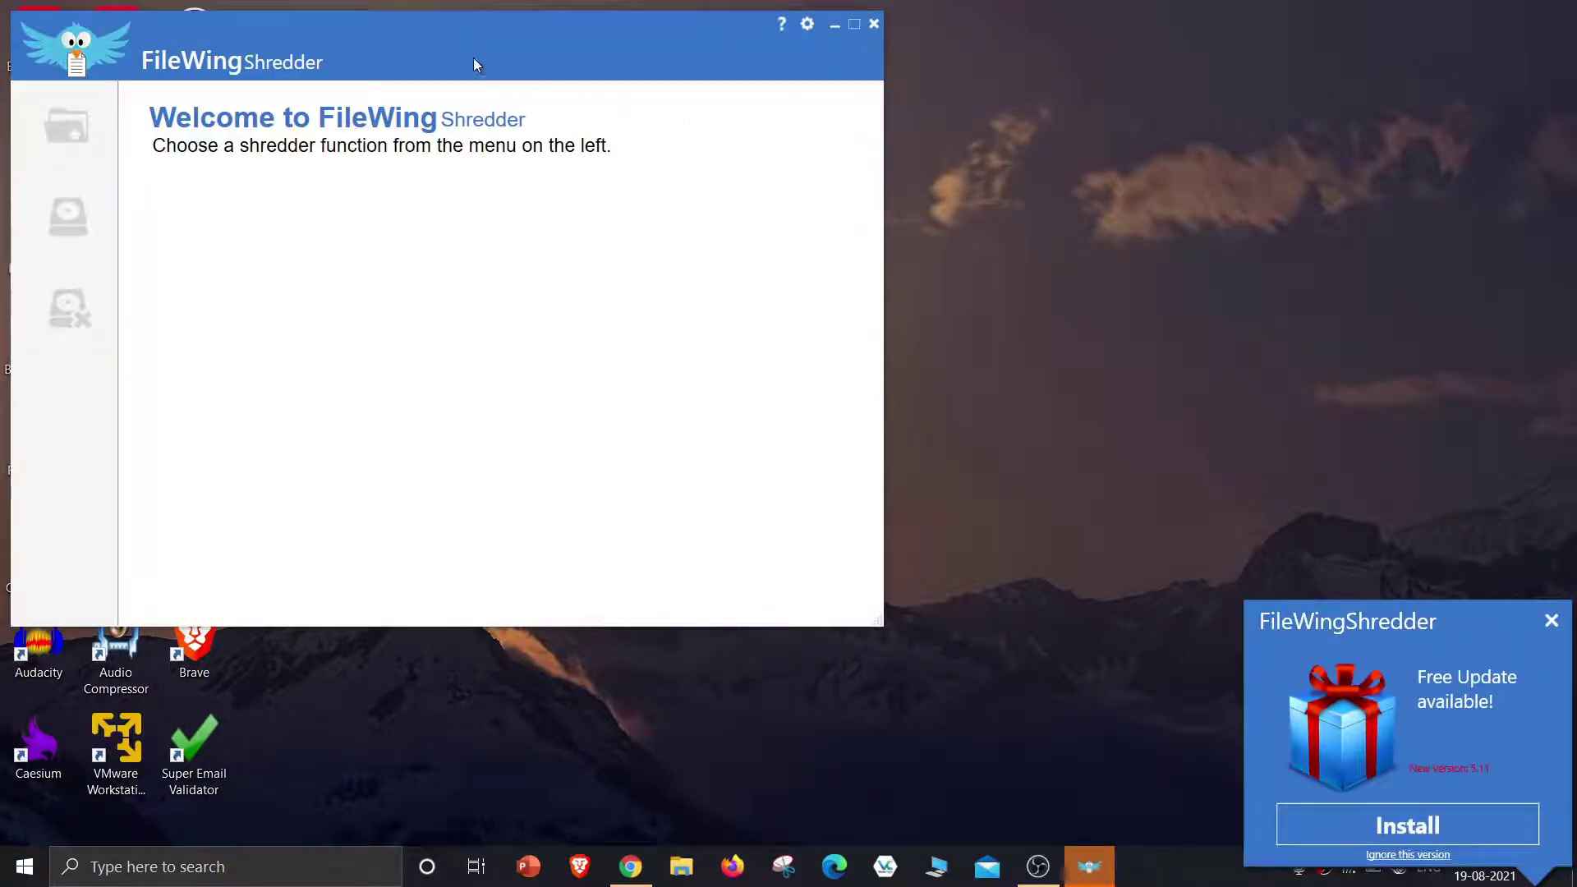
Dismiss FileWing's free-update notice and go to the shred files/folders page
mouse_move(404, 23)
mouse_down()
mouse_move(897, 89)
mouse_move(931, 62)
mouse_move(1027, 54)
mouse_up()
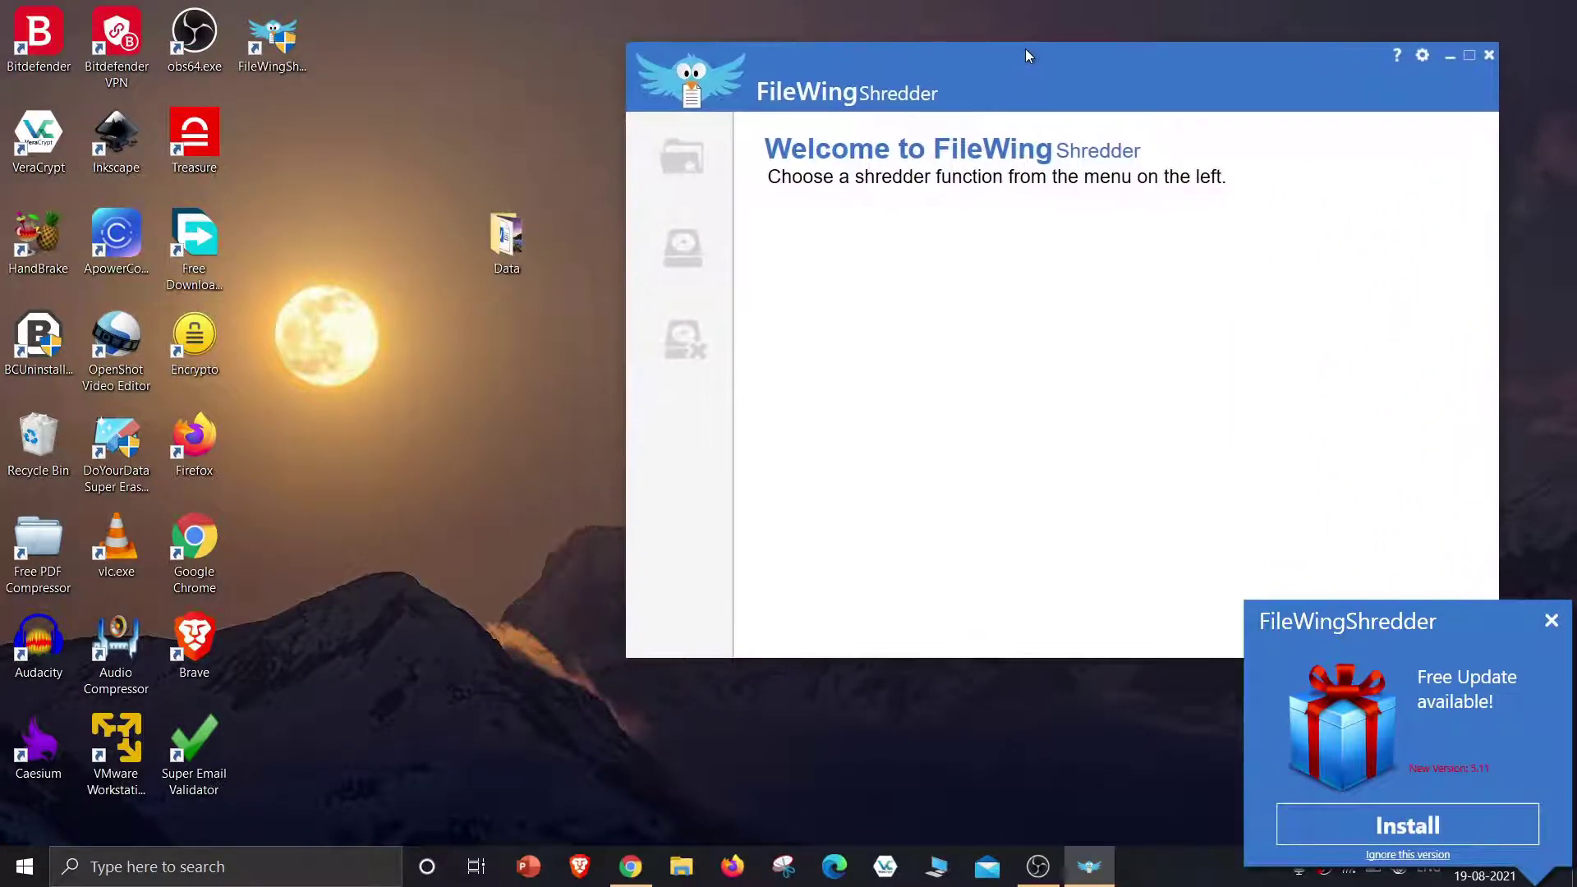
click(1551, 620)
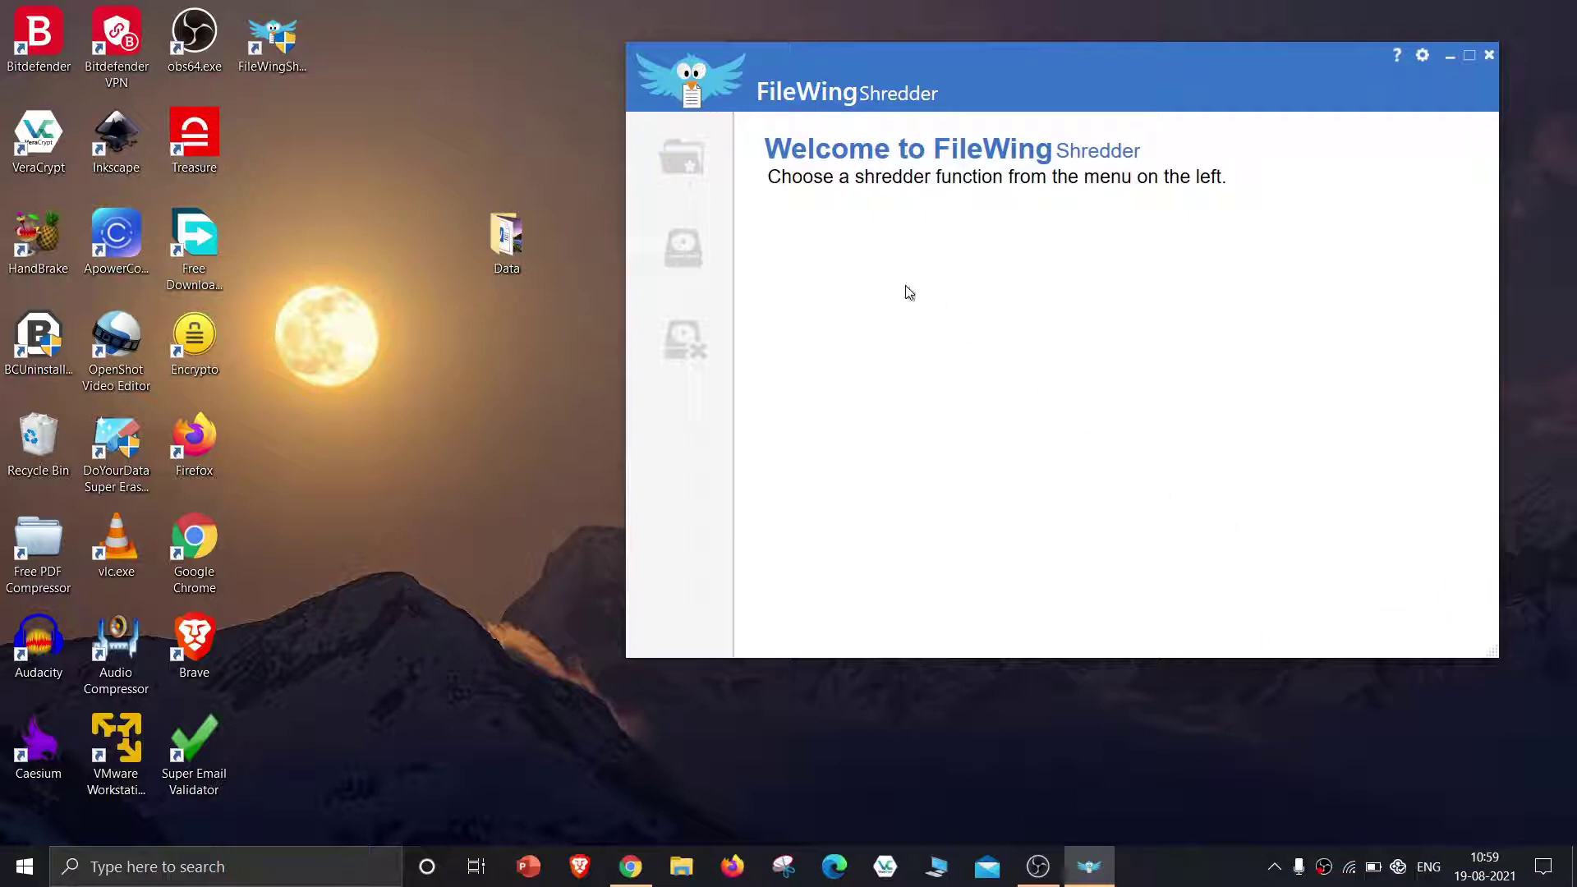
click(681, 164)
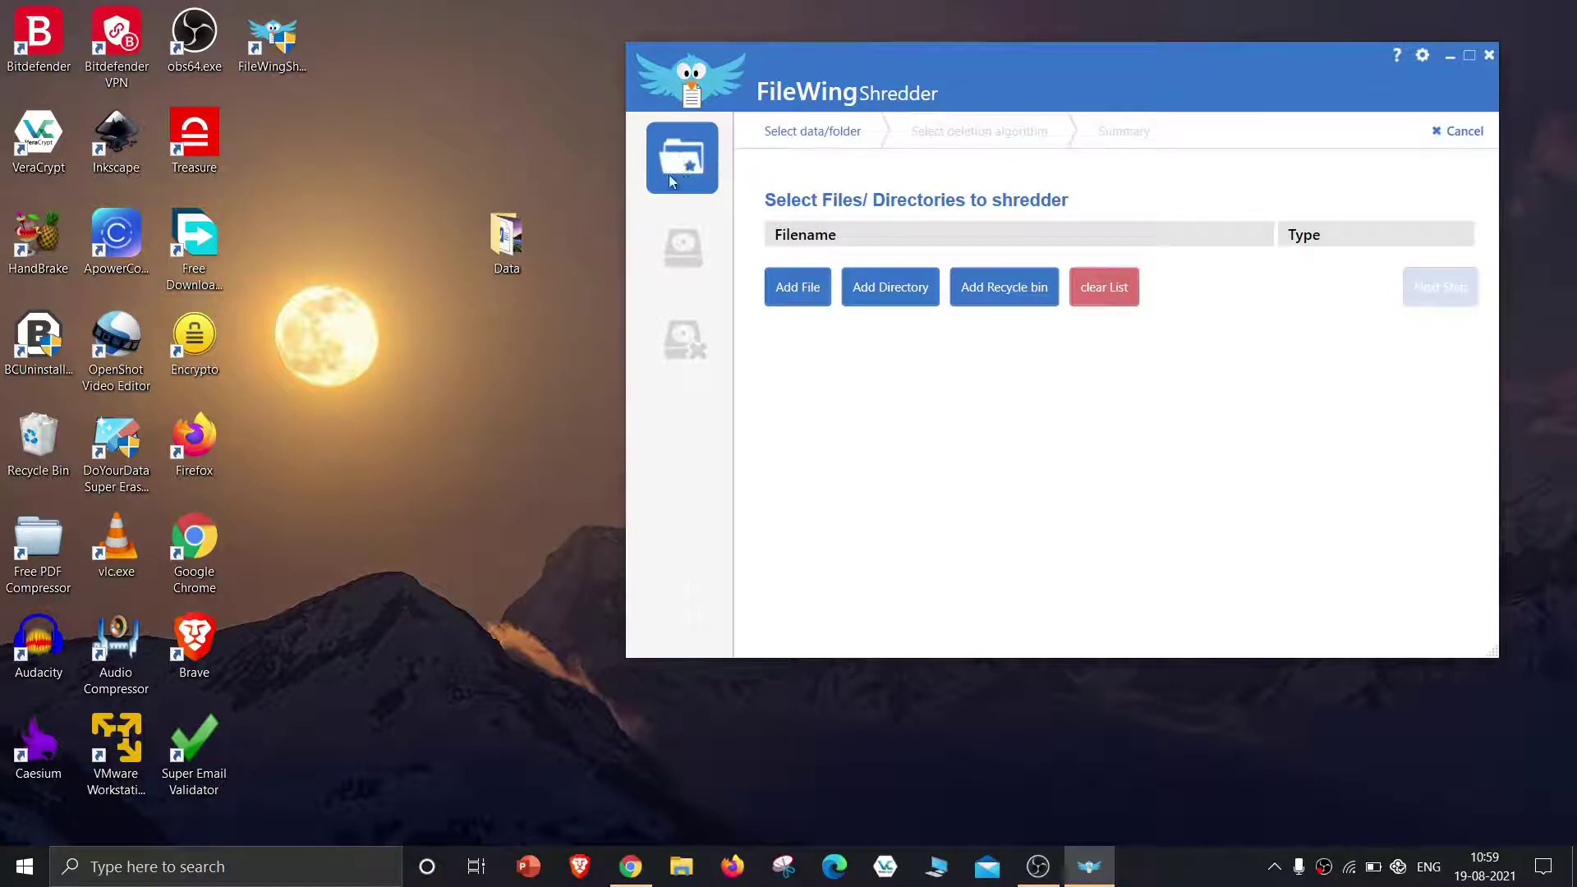
Use Add Directory to add This PC > Desktop > Data to the shred list
click(505, 243)
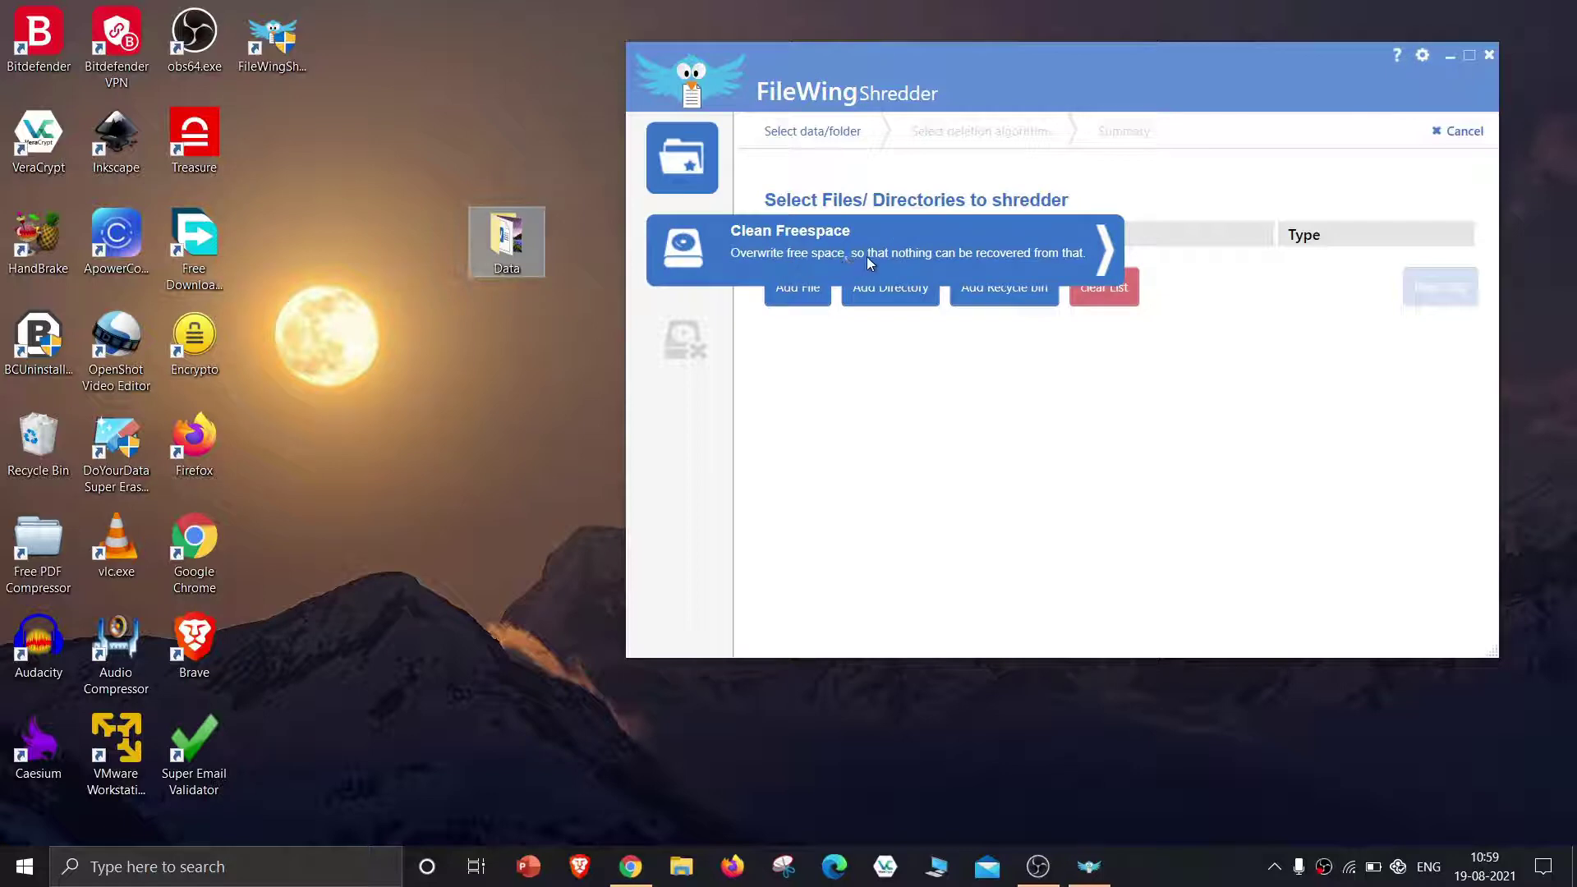
click(900, 299)
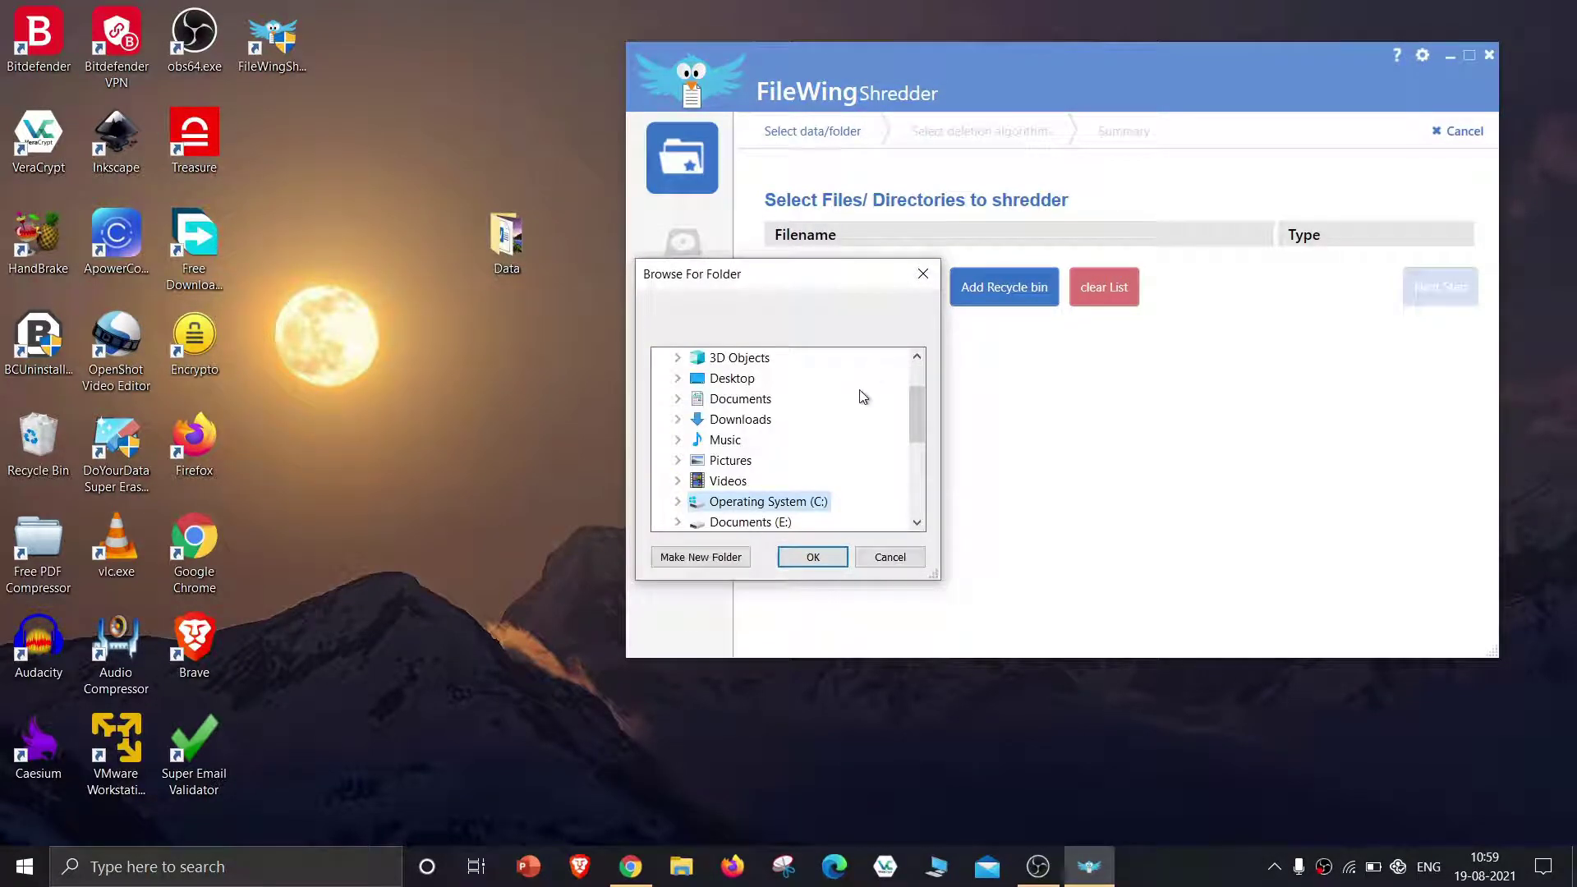
scroll(837, 425, up, 1)
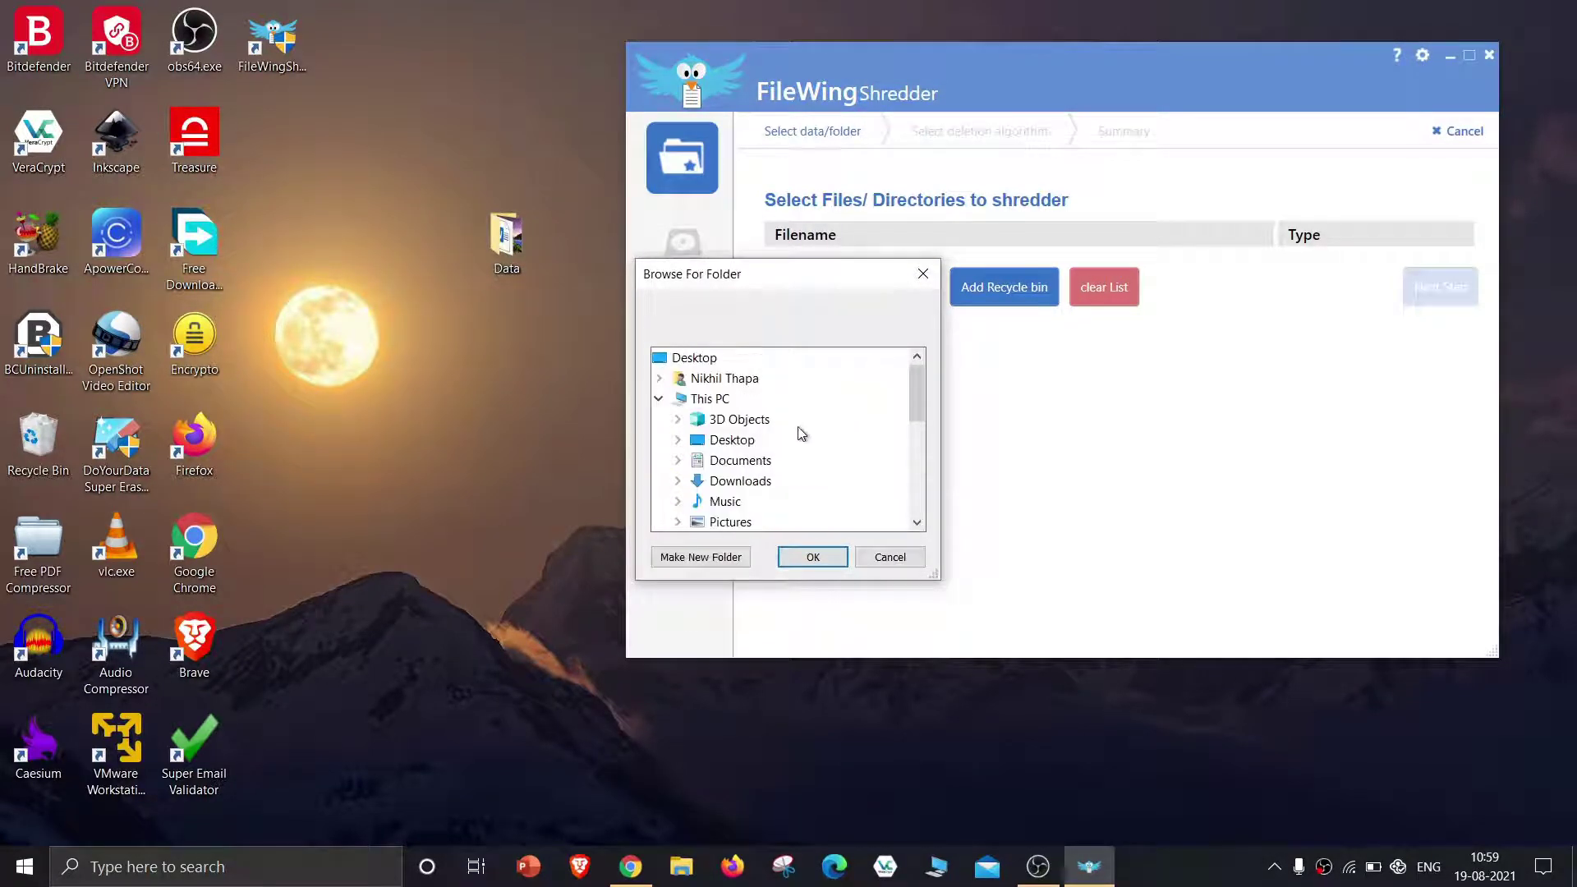
click(679, 442)
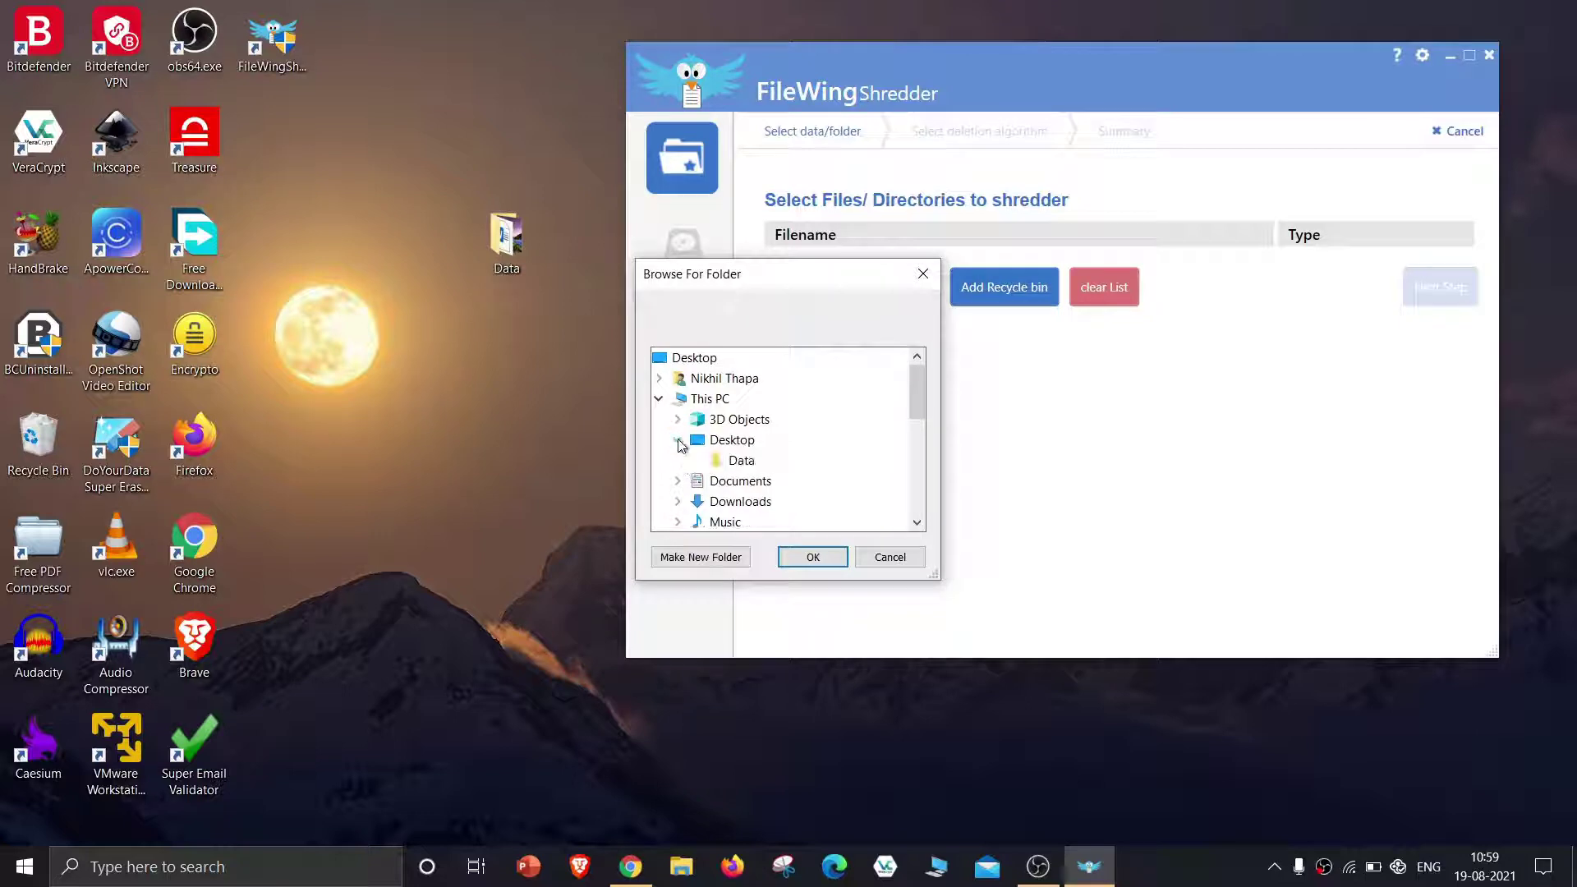
click(744, 462)
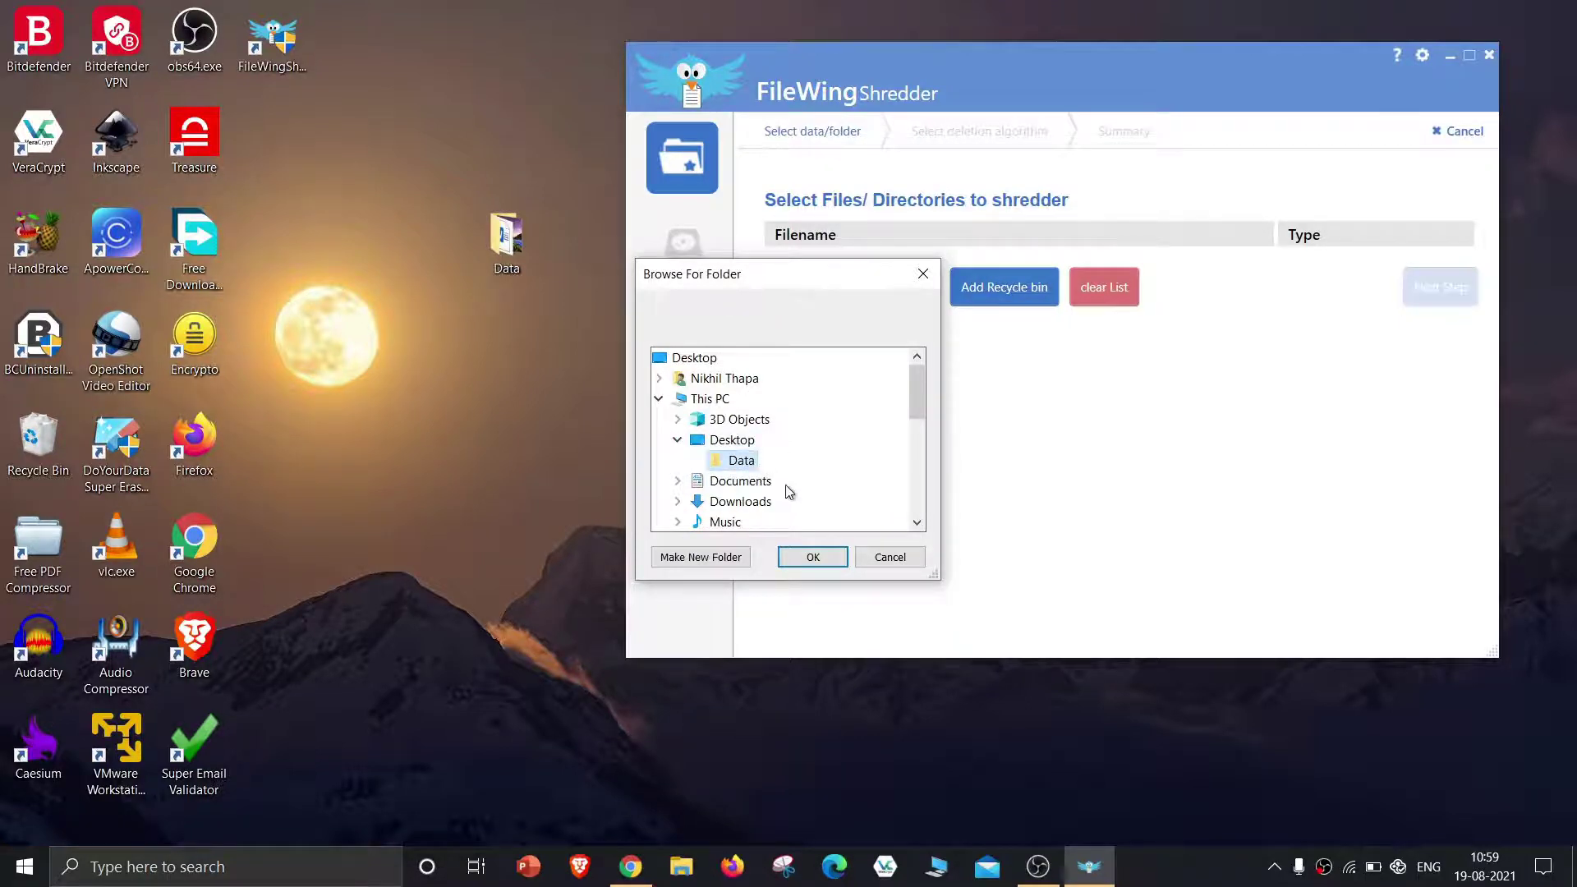
click(812, 555)
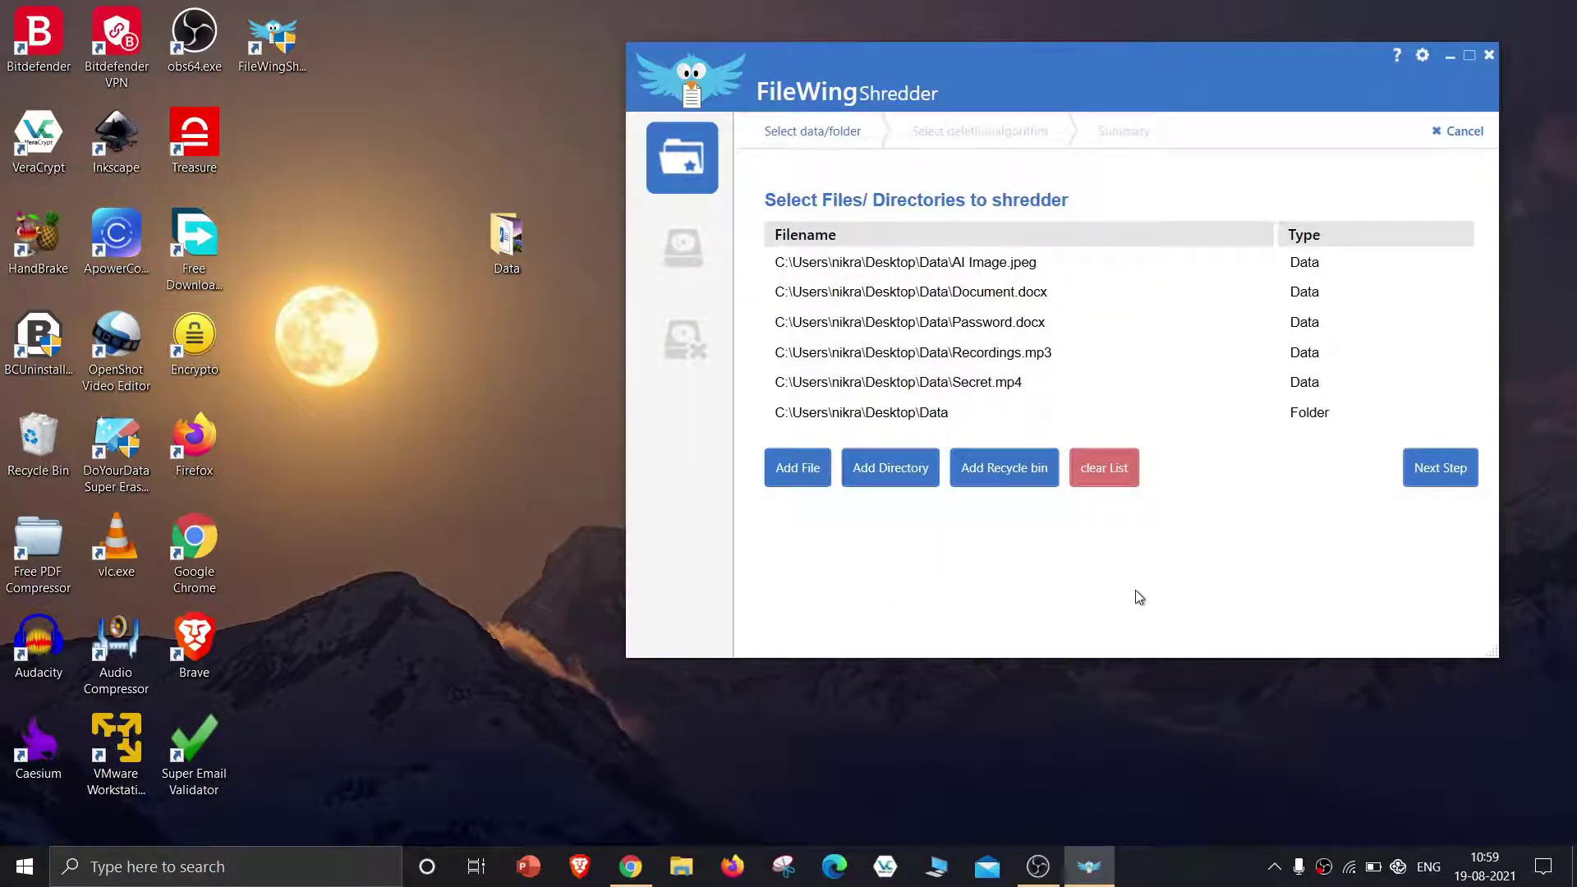
Set the safety level to Ultra safe with the 35-pass Gutman algorithm
click(1436, 475)
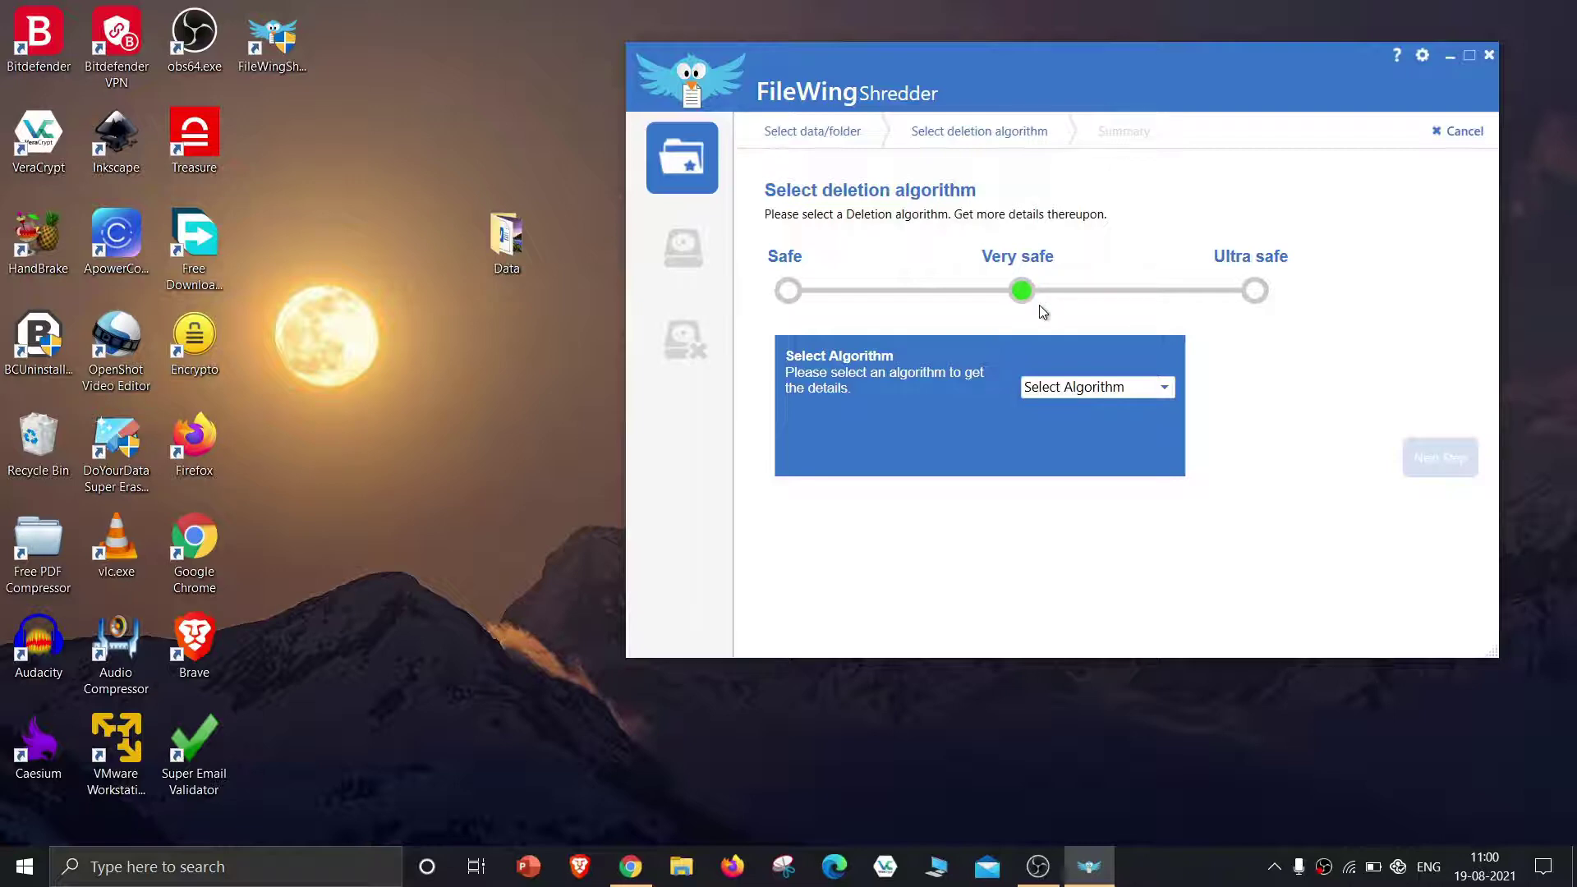
click(1253, 294)
click(1155, 389)
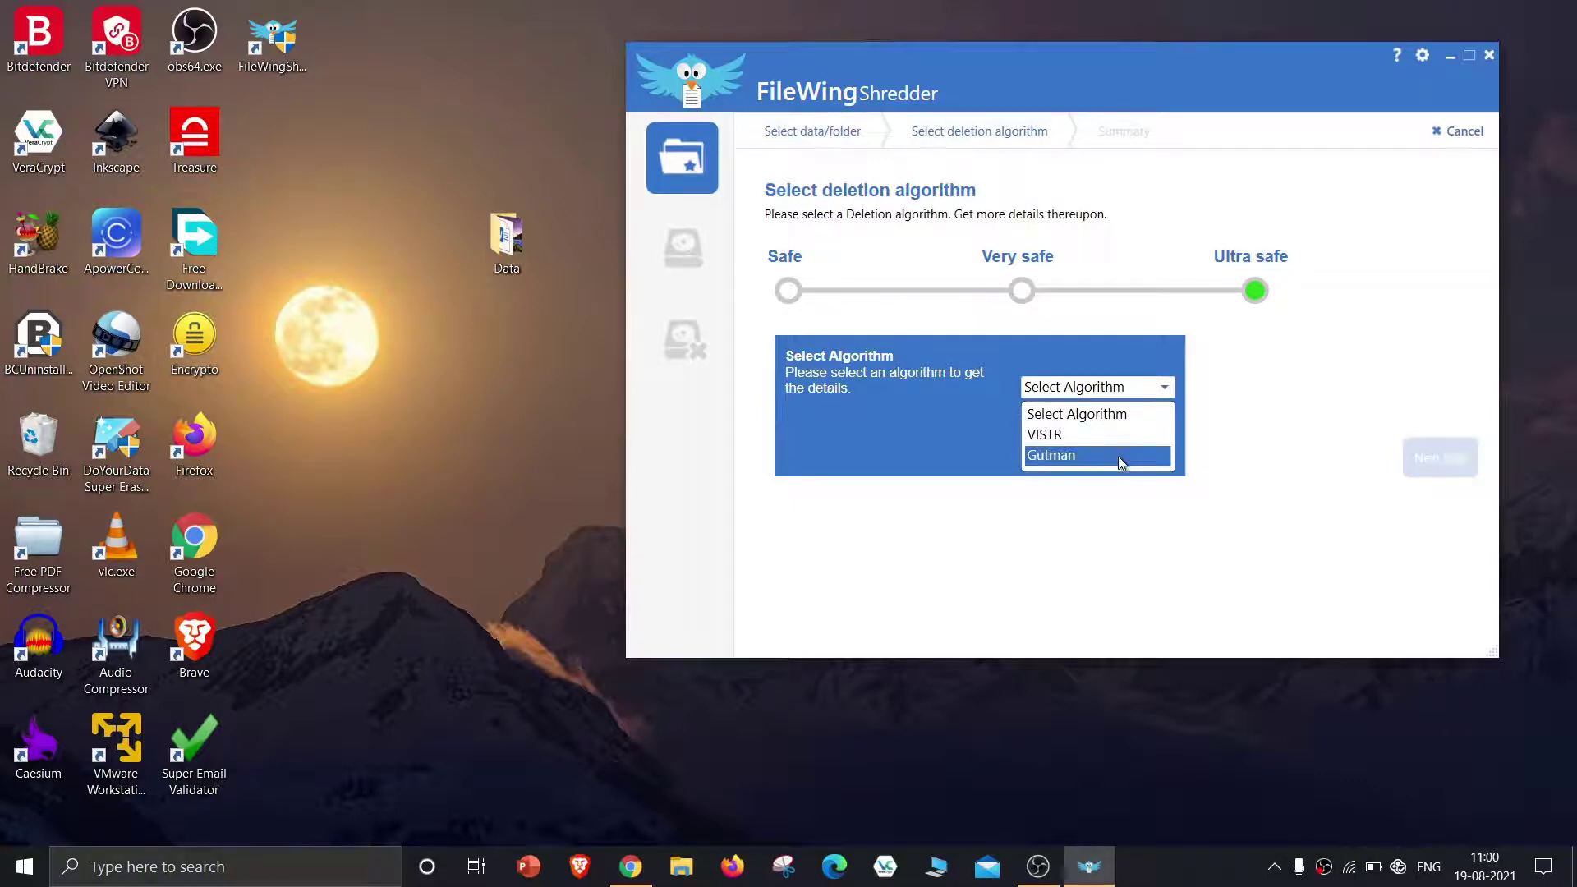
click(1072, 460)
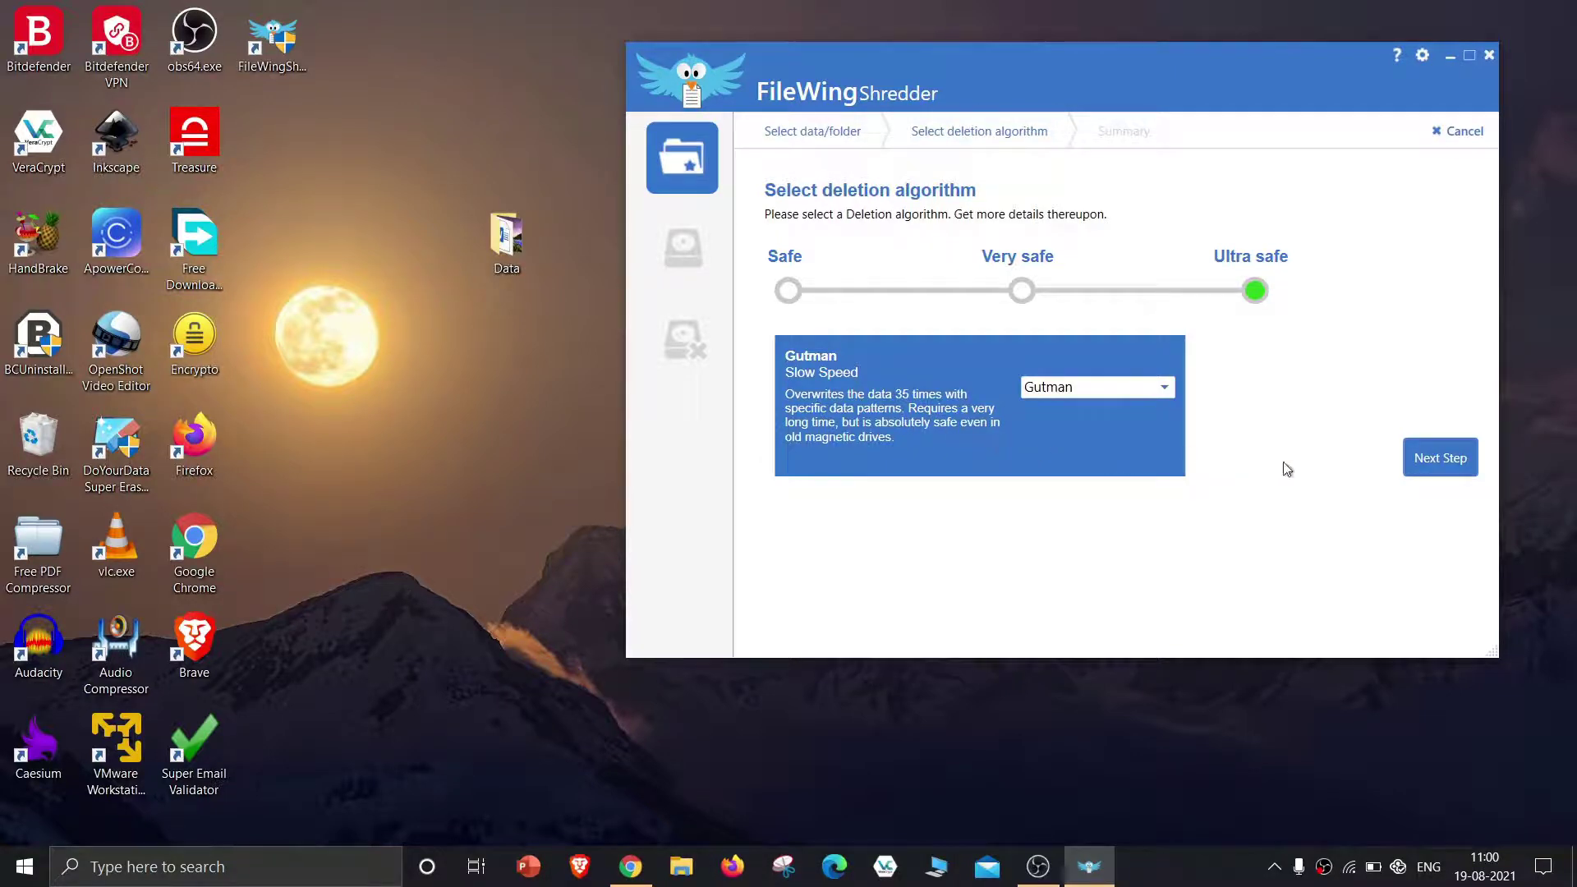
Shred the Data folder and its five files now, then complete the process
click(1431, 470)
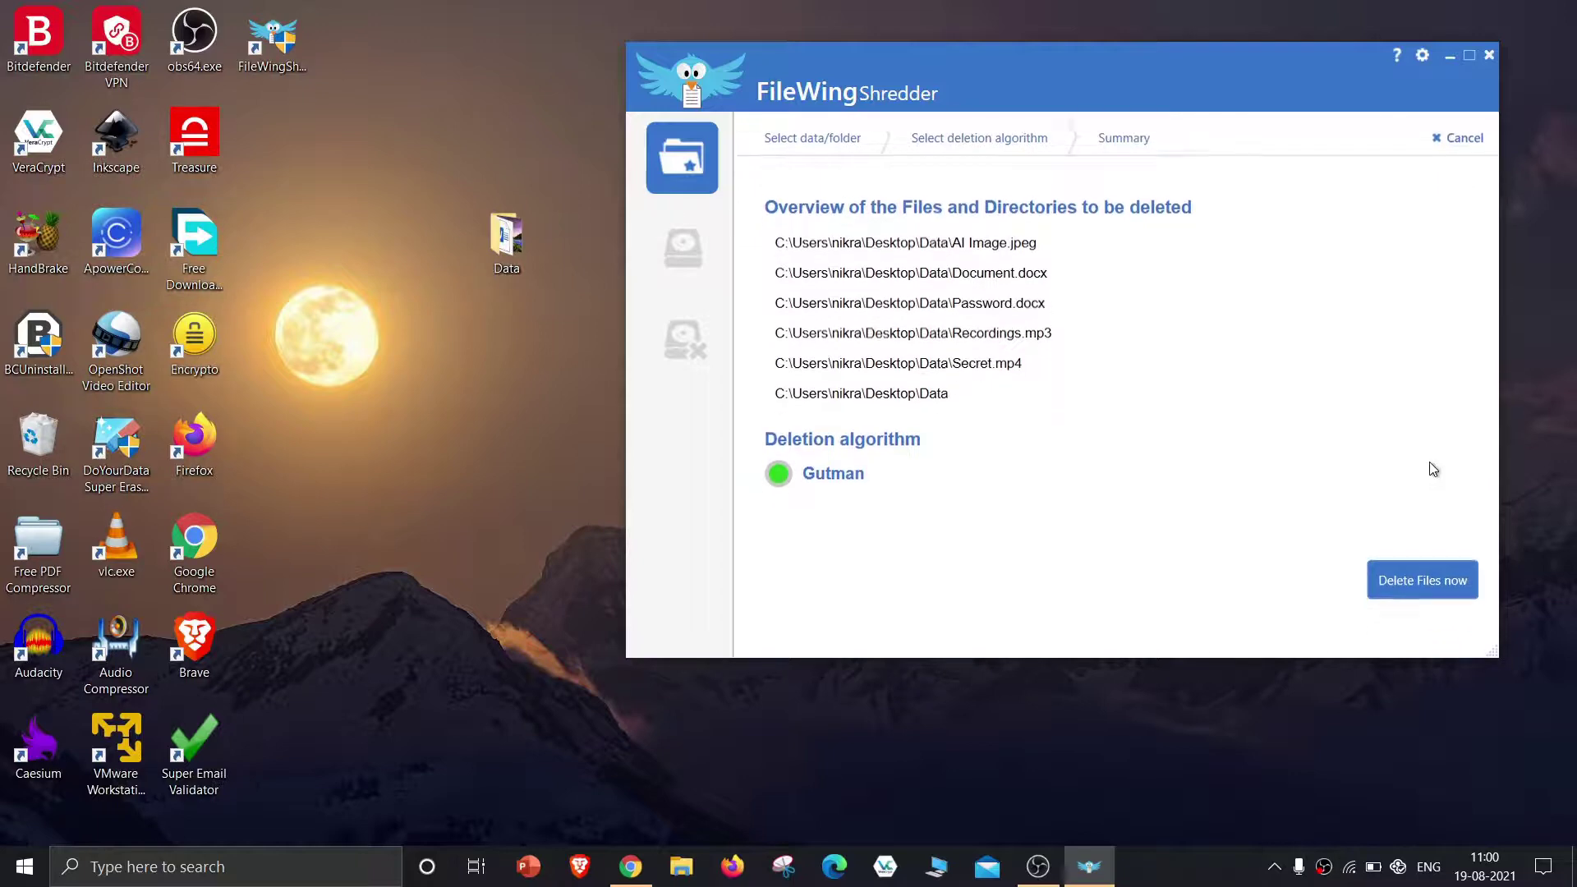
click(1434, 588)
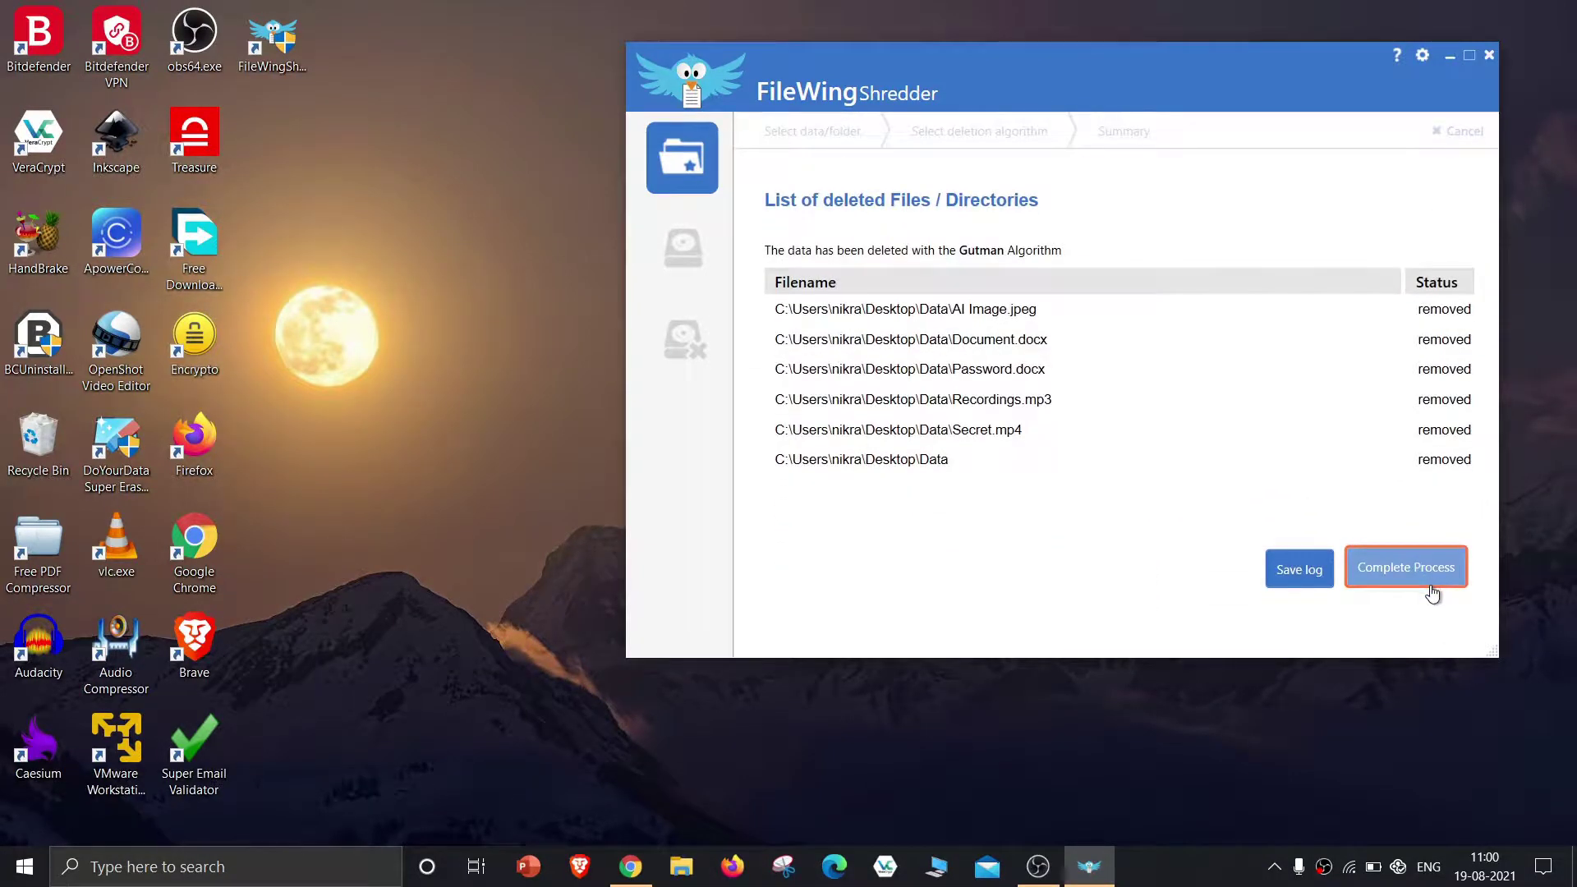
click(1406, 574)
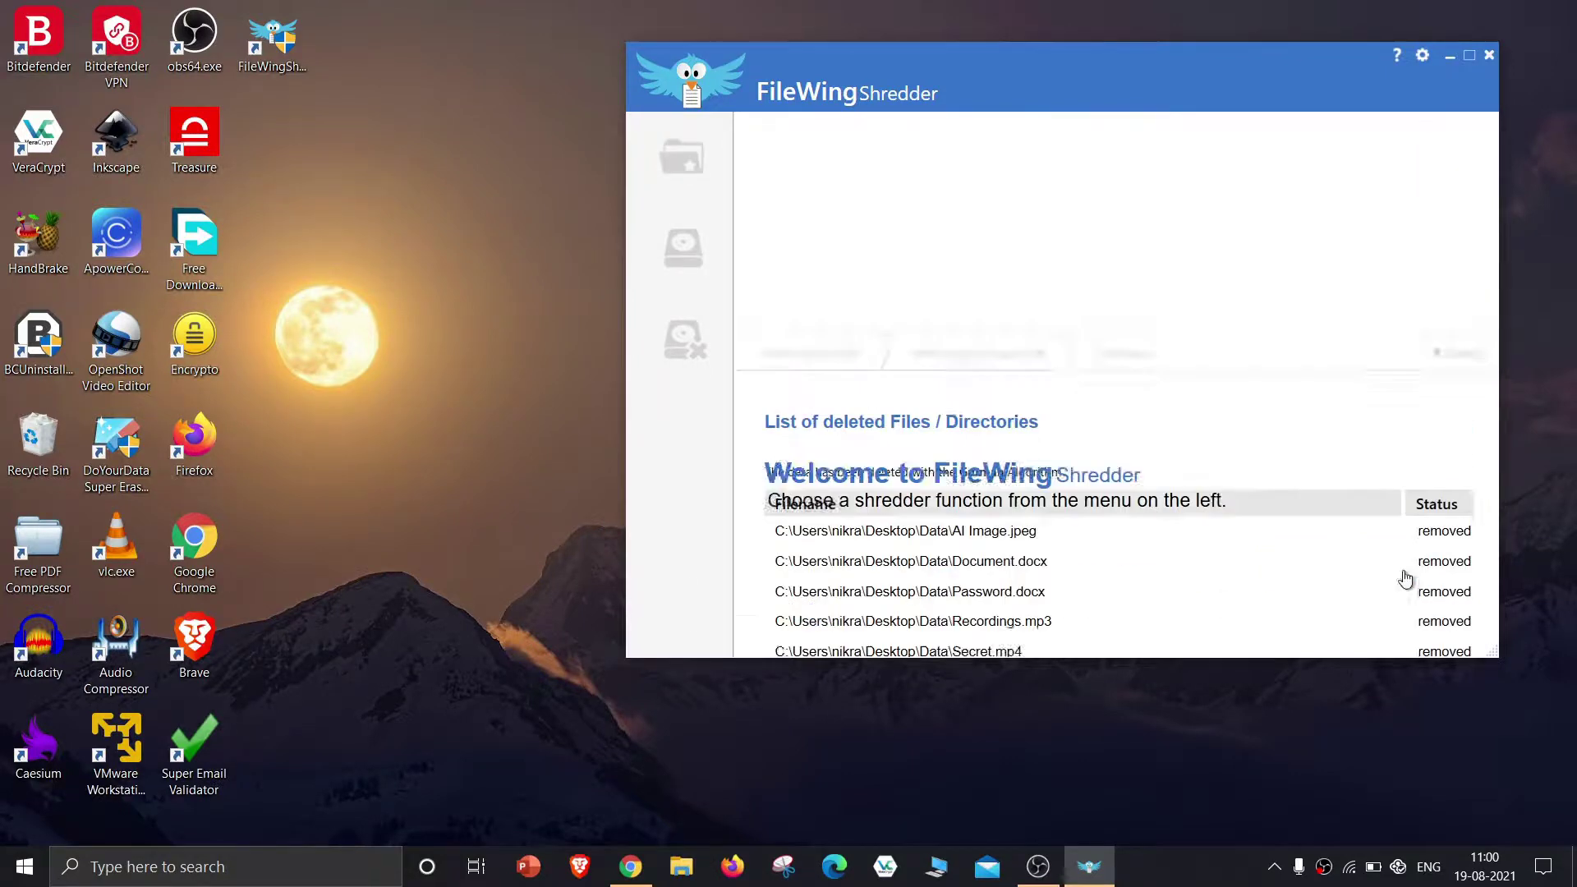